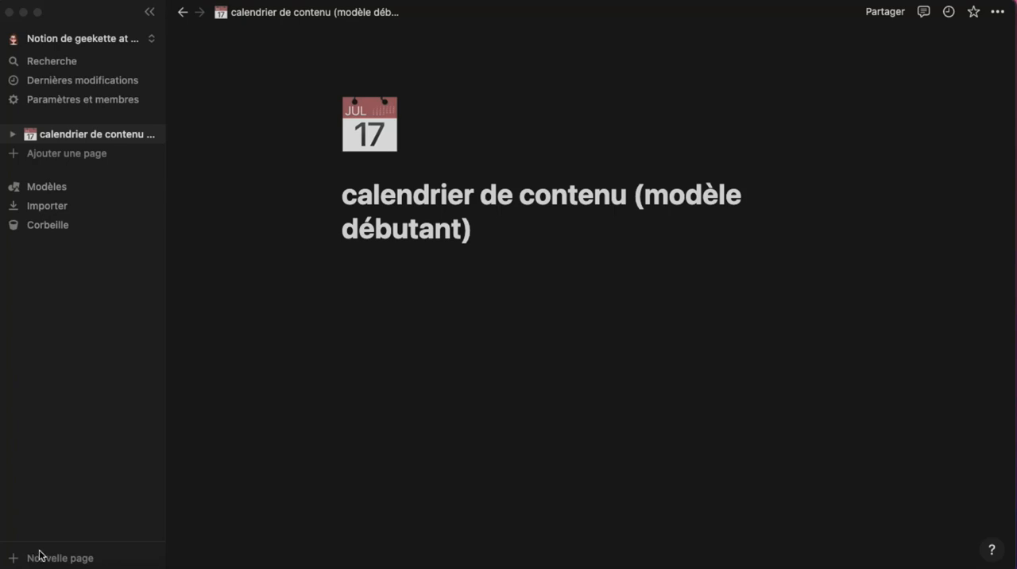
pyautogui.click(598, 195)
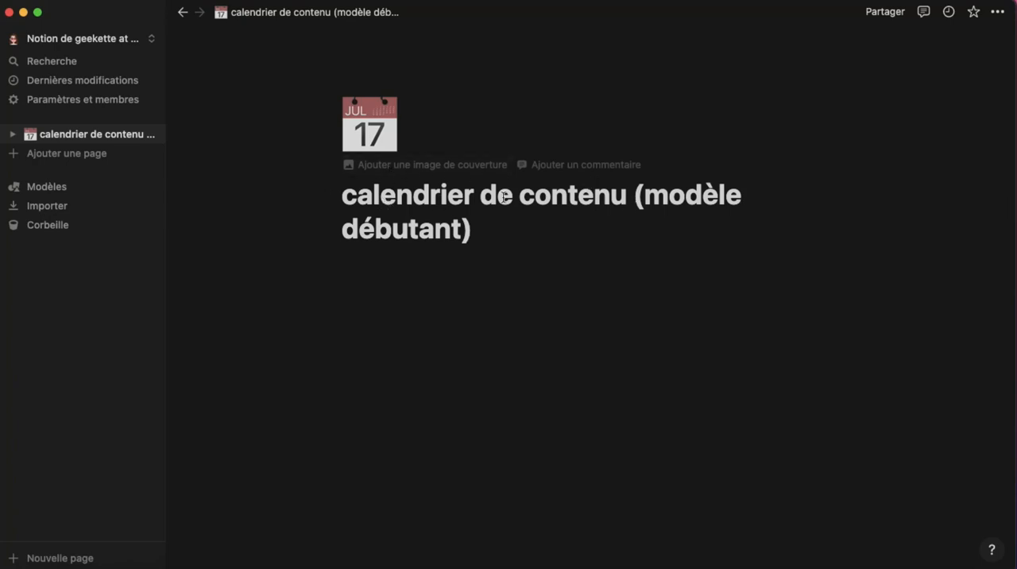
pyautogui.click(378, 140)
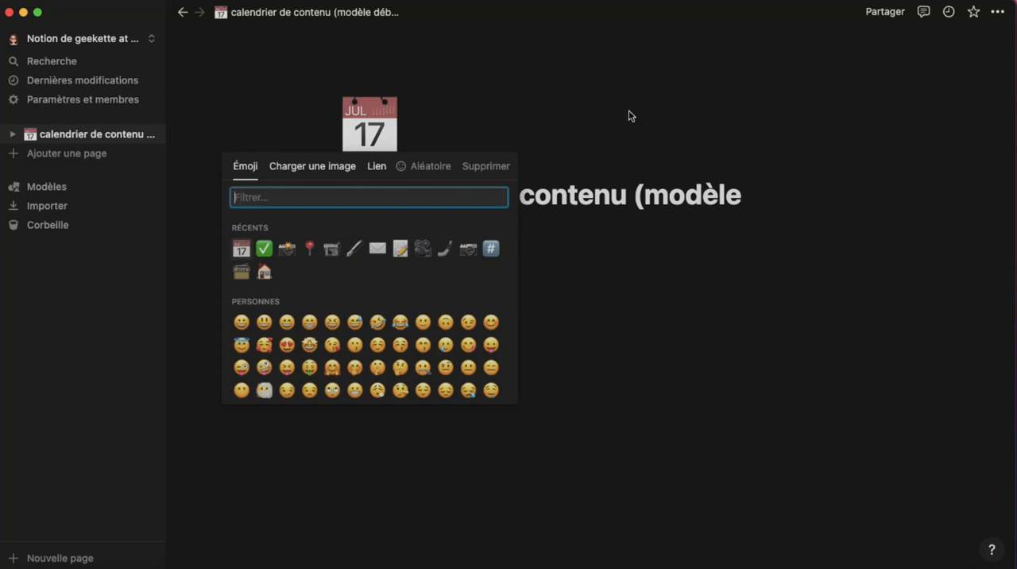
pyautogui.click(589, 99)
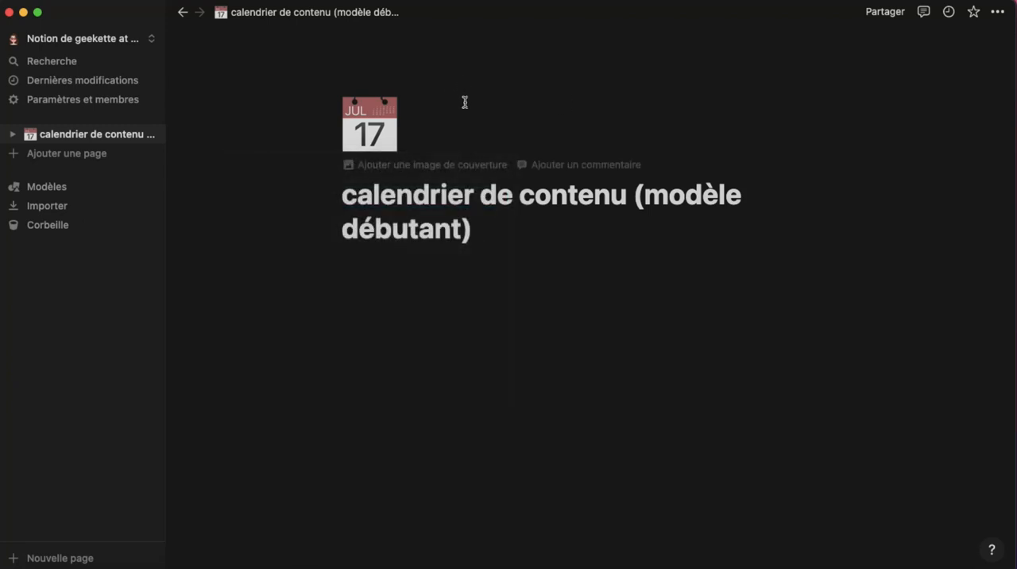
# Add a cover image to the page and replace it with the Unsplash photo of an iMac and tablet on a white desk
pyautogui.click(434, 166)
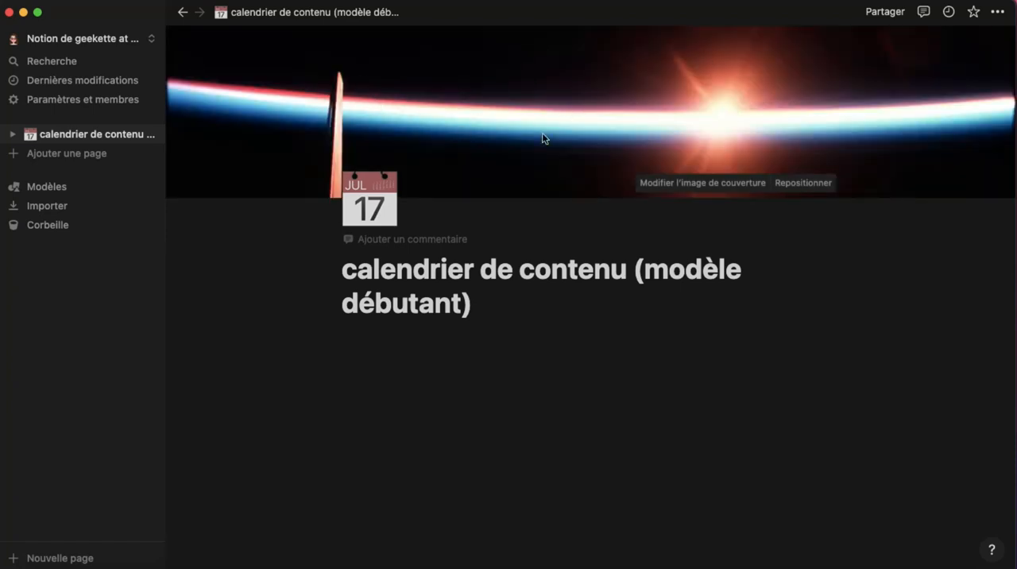
pyautogui.click(731, 183)
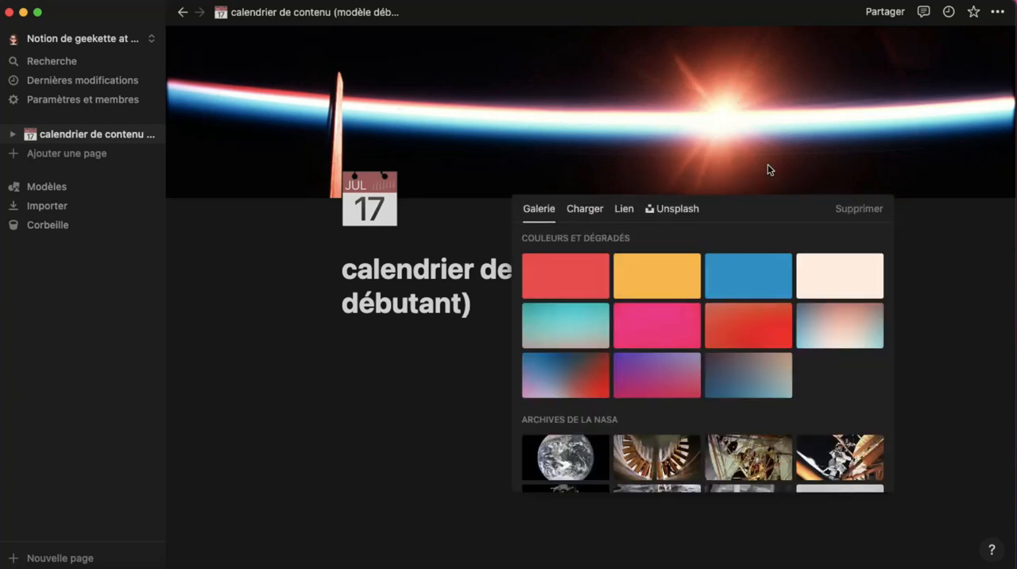
pyautogui.click(696, 209)
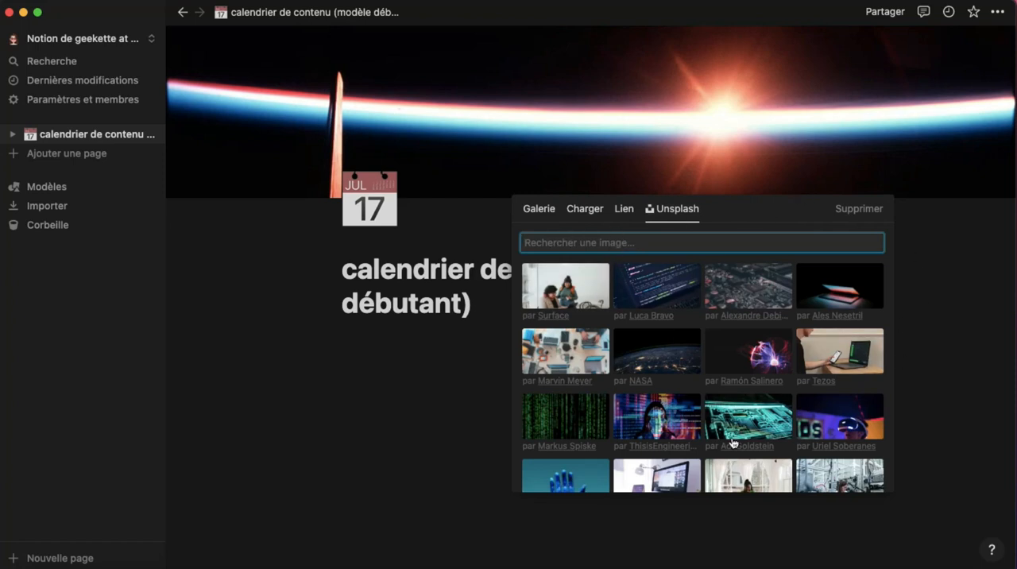
pyautogui.click(688, 472)
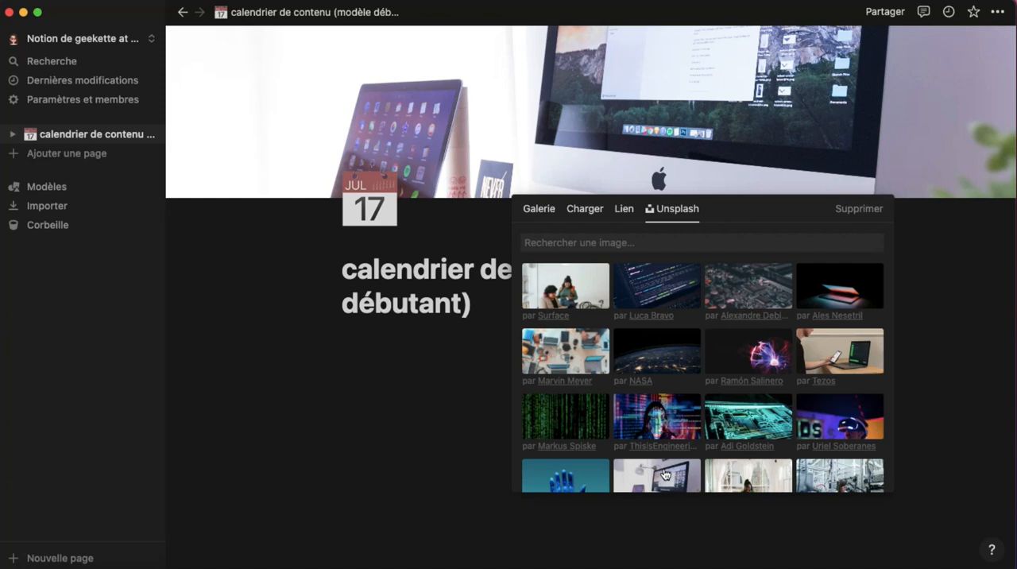
pyautogui.click(948, 299)
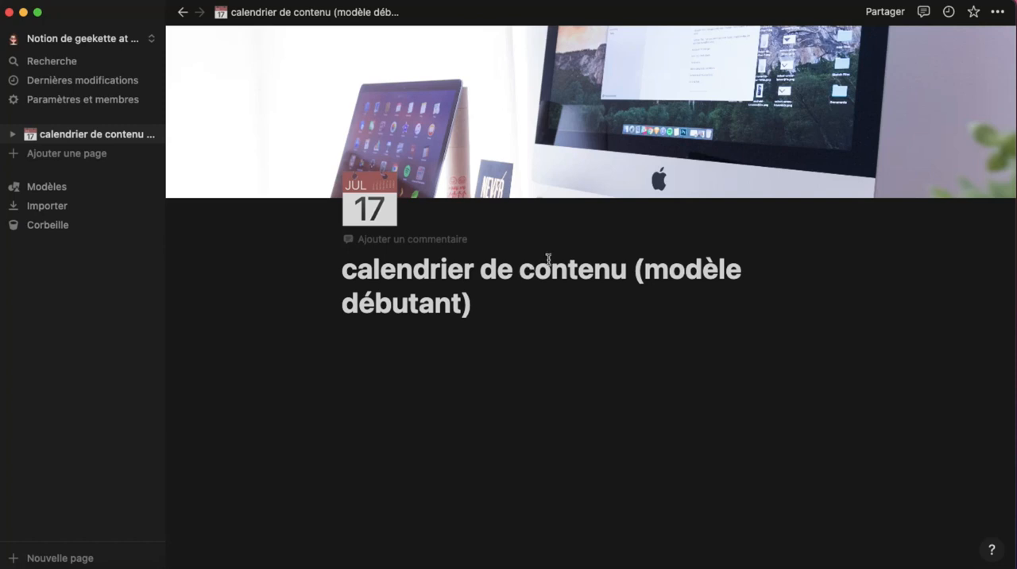
# Set the calendar page to full width (Pleine largeur) and add it to the favourites
pyautogui.click(998, 13)
pyautogui.click(999, 13)
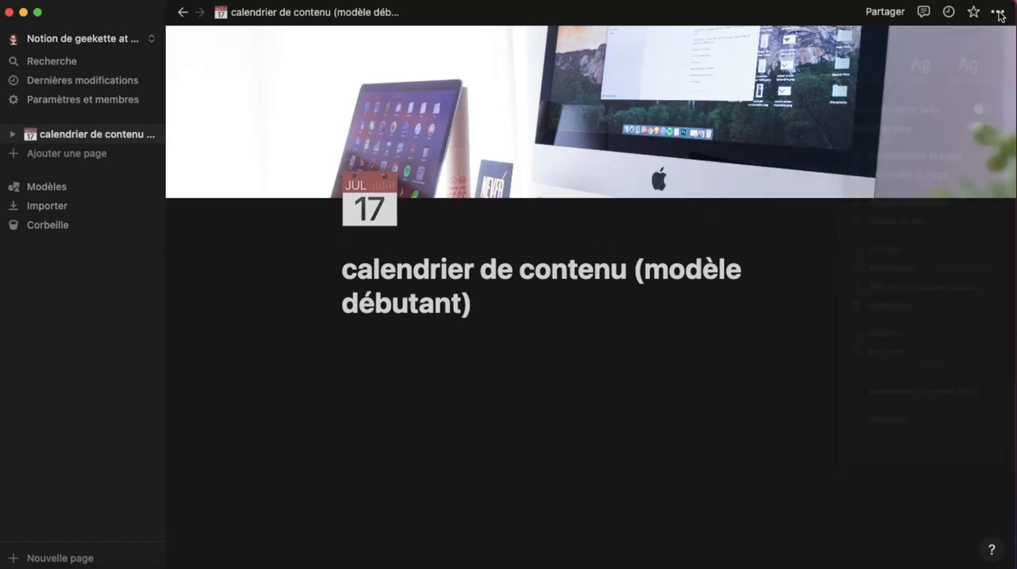
pyautogui.click(999, 12)
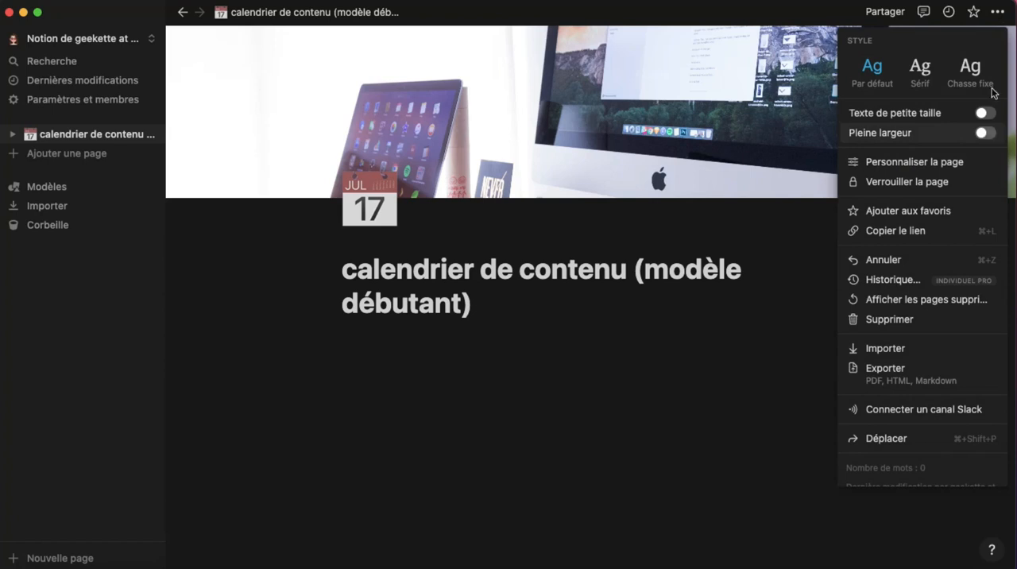
pyautogui.click(987, 132)
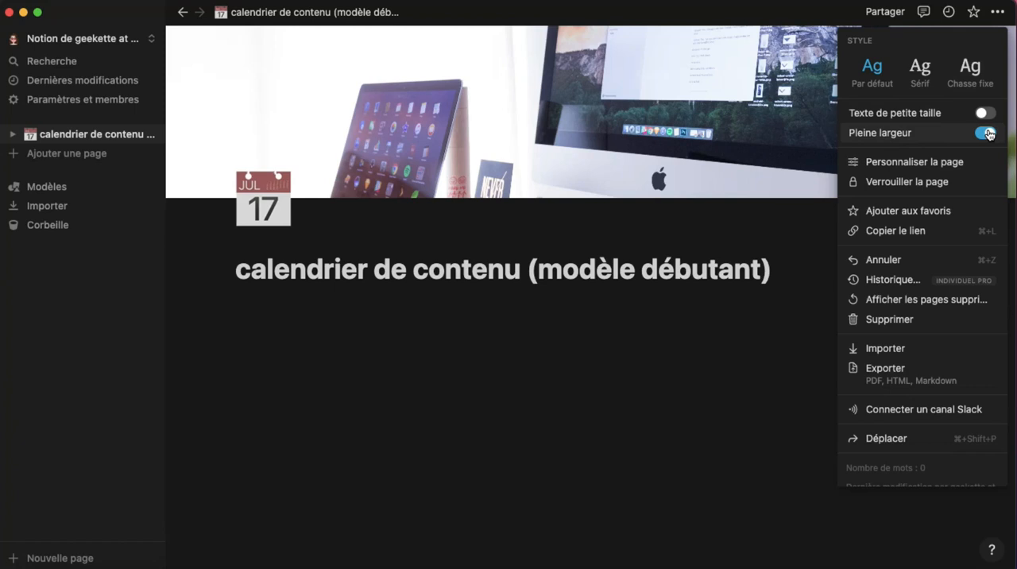
pyautogui.click(667, 334)
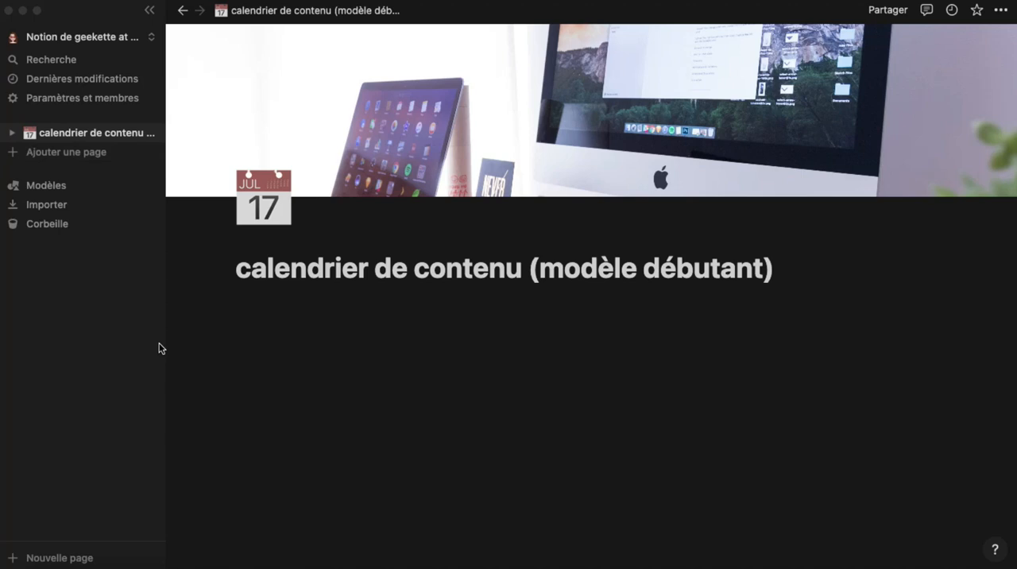
pyautogui.click(977, 13)
pyautogui.click(977, 13)
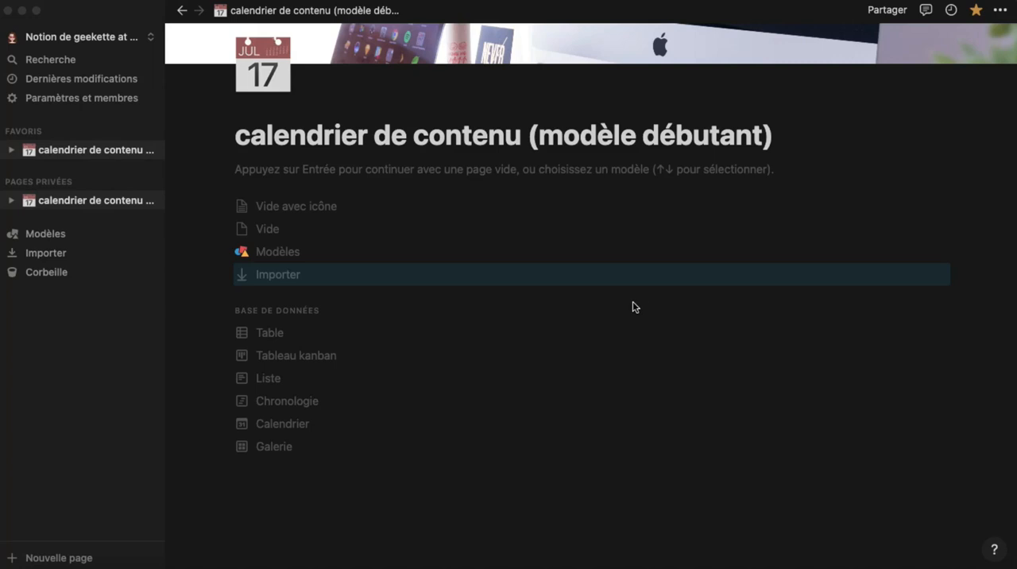
# Start the page body and insert an inline database (Base de données – Intégrée) below the title
pyautogui.click(284, 174)
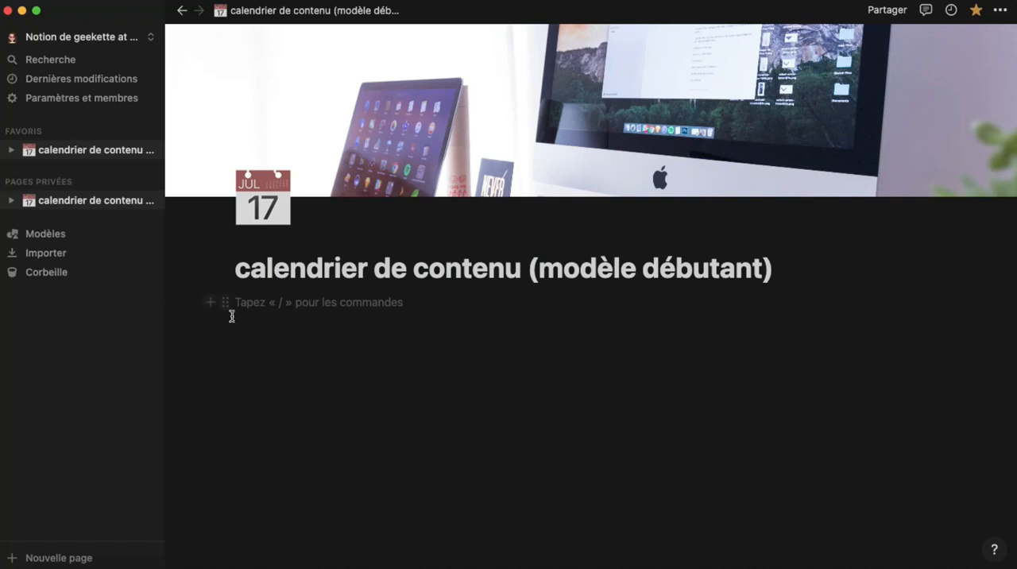
pyautogui.click(210, 304)
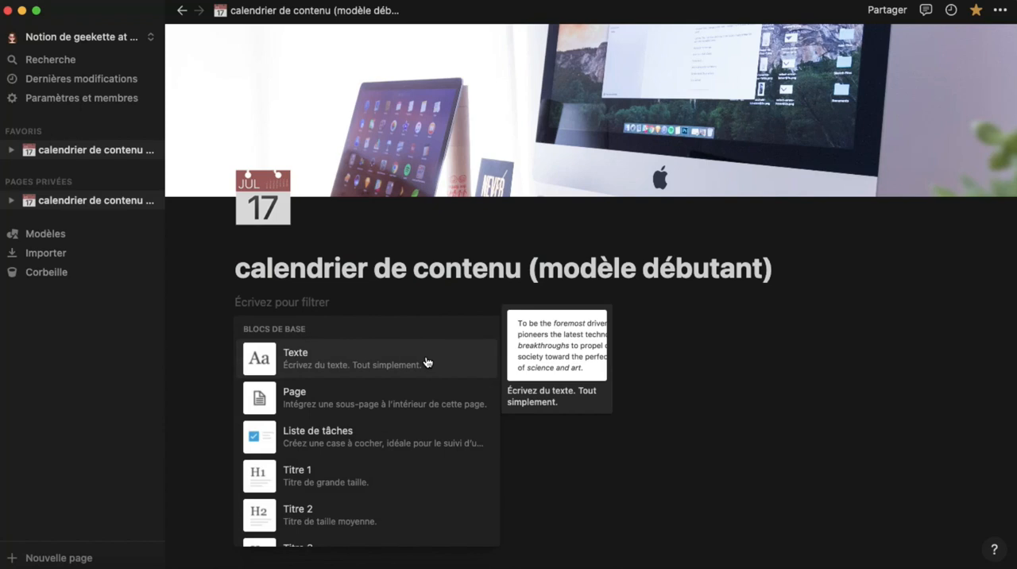
pyautogui.scroll(-1, 412, 400)
pyautogui.scroll(-3, 412, 400)
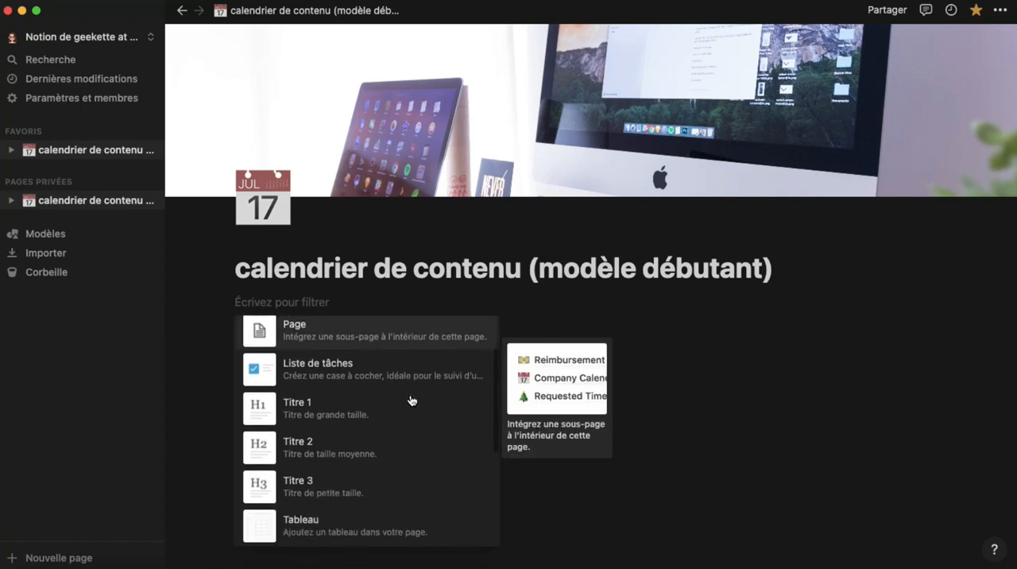
pyautogui.scroll(-5, 404, 405)
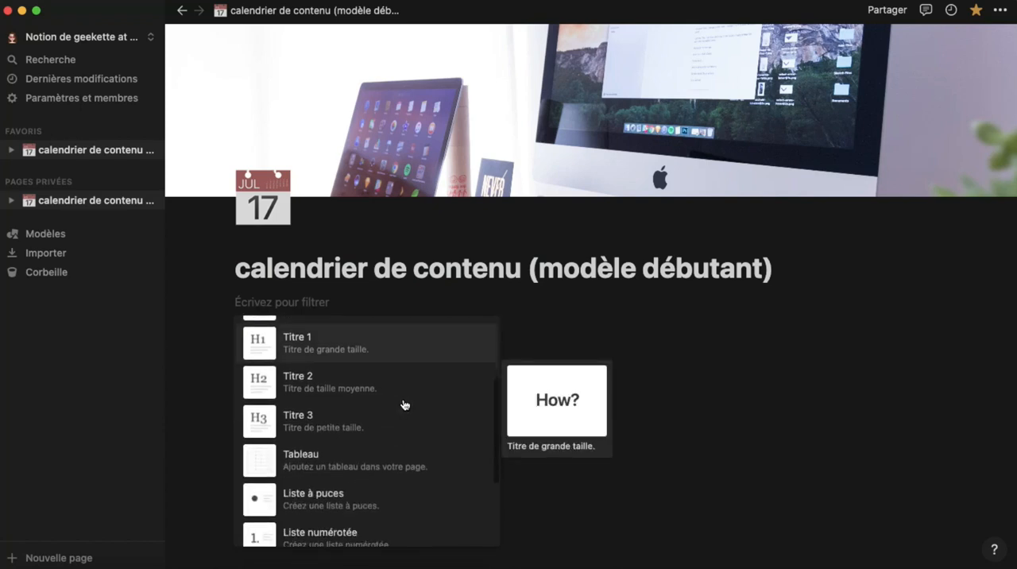
pyautogui.scroll(2, 404, 406)
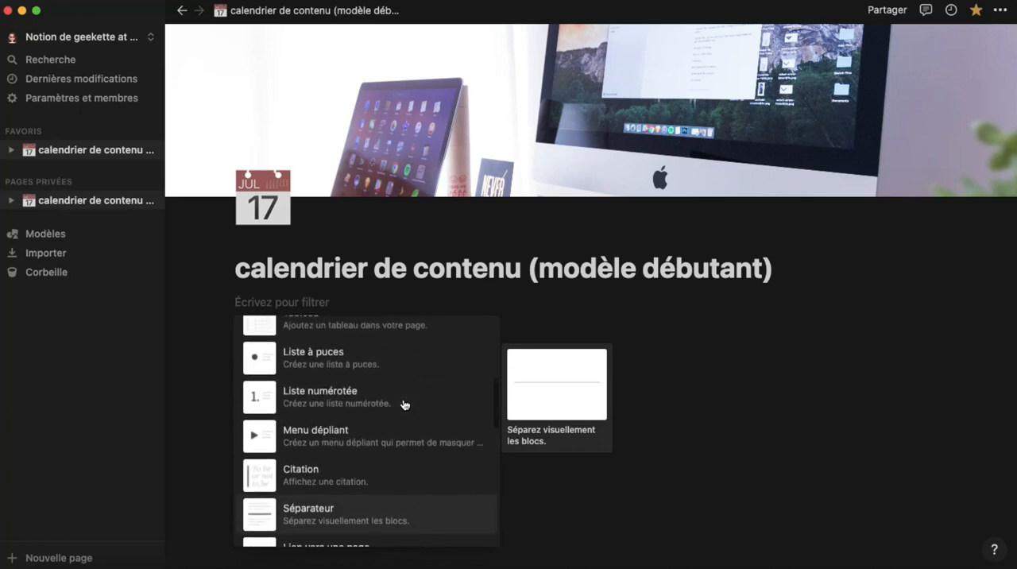
pyautogui.scroll(-3, 406, 404)
pyautogui.scroll(-5, 407, 398)
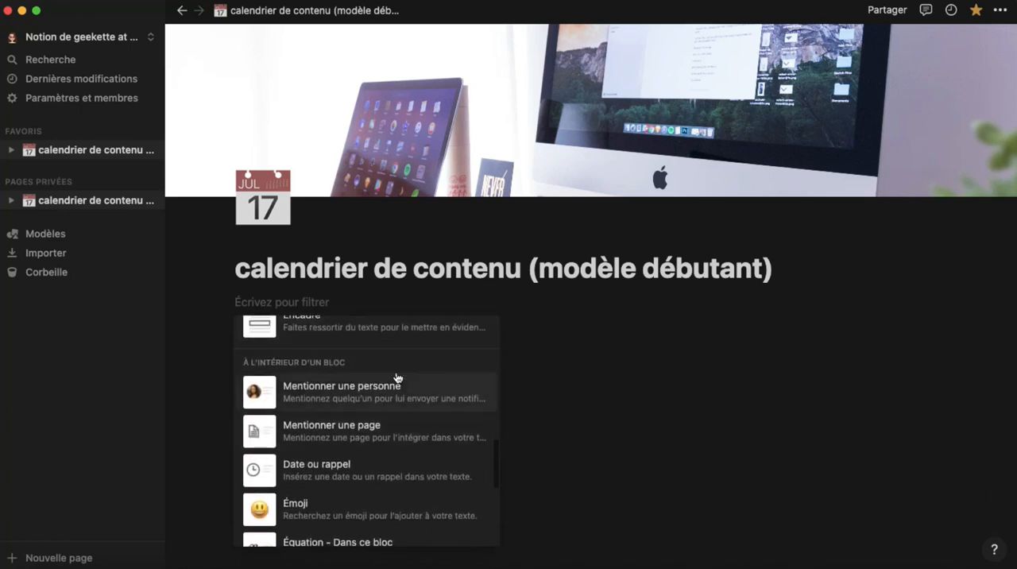
pyautogui.scroll(-1, 433, 410)
pyautogui.scroll(-3, 433, 410)
pyautogui.moveTo(433, 410)
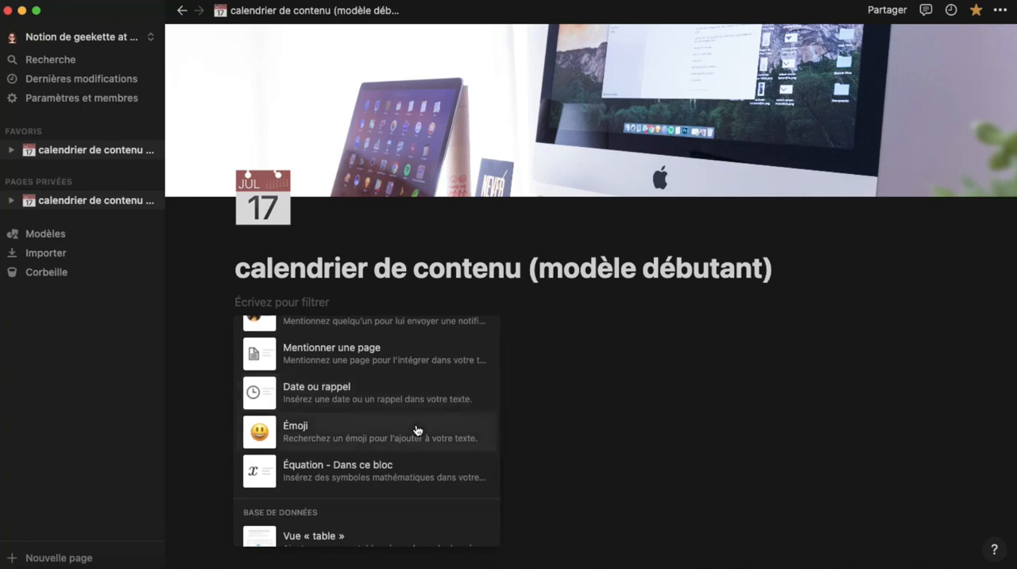
pyautogui.scroll(-8, 417, 429)
pyautogui.scroll(-6, 417, 429)
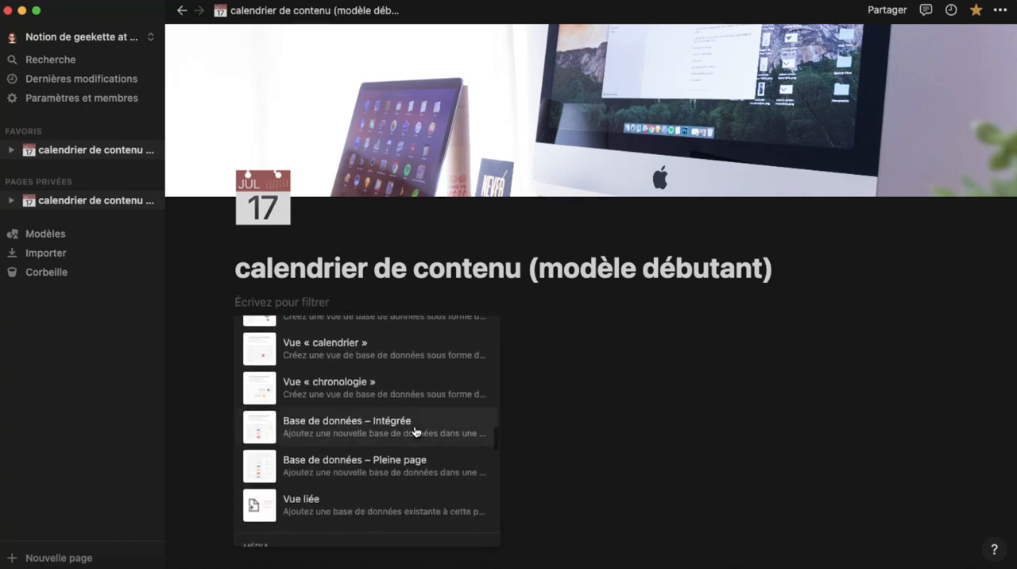
pyautogui.scroll(3, 415, 432)
pyautogui.scroll(1, 415, 432)
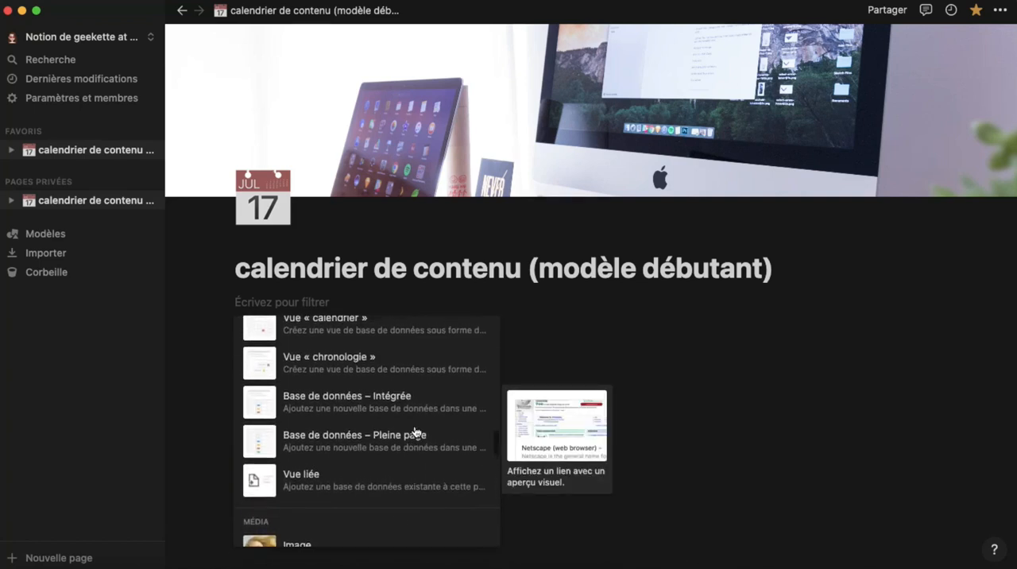
pyautogui.click(374, 402)
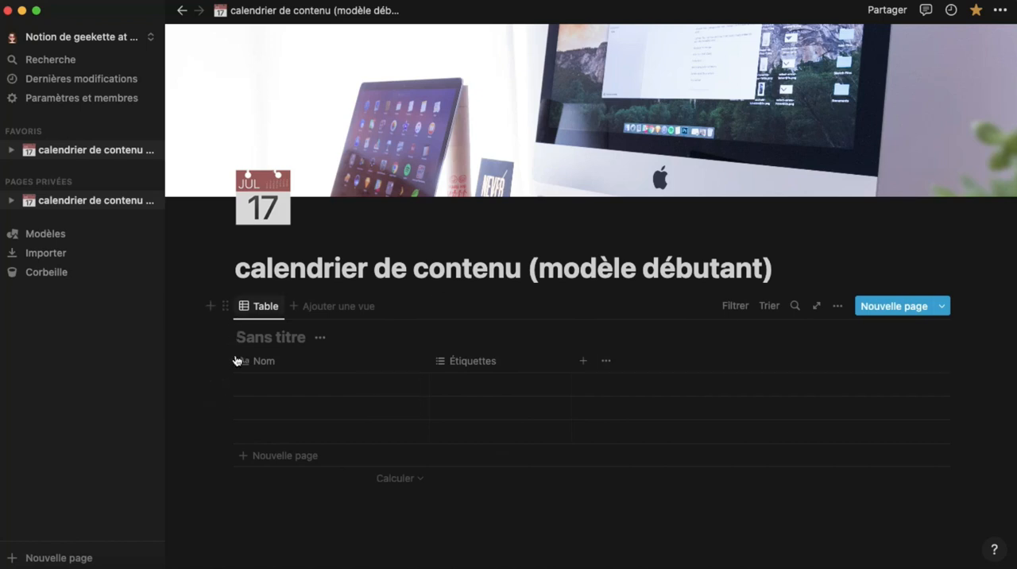
# Title the new inline database "calendrier de contenu"
pyautogui.click(279, 338)
pyautogui.write('calendri')
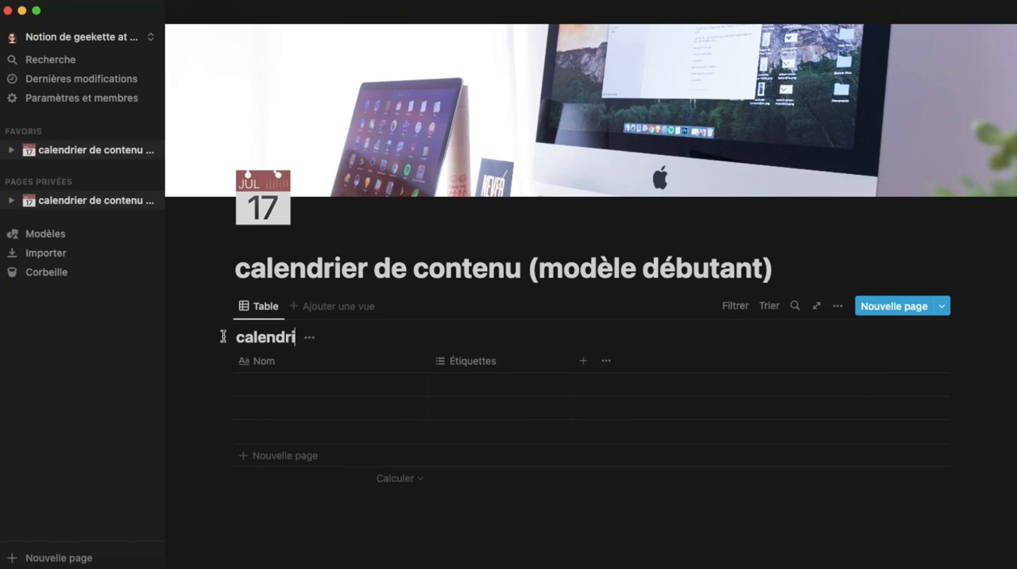
pyautogui.write('er de contenu')
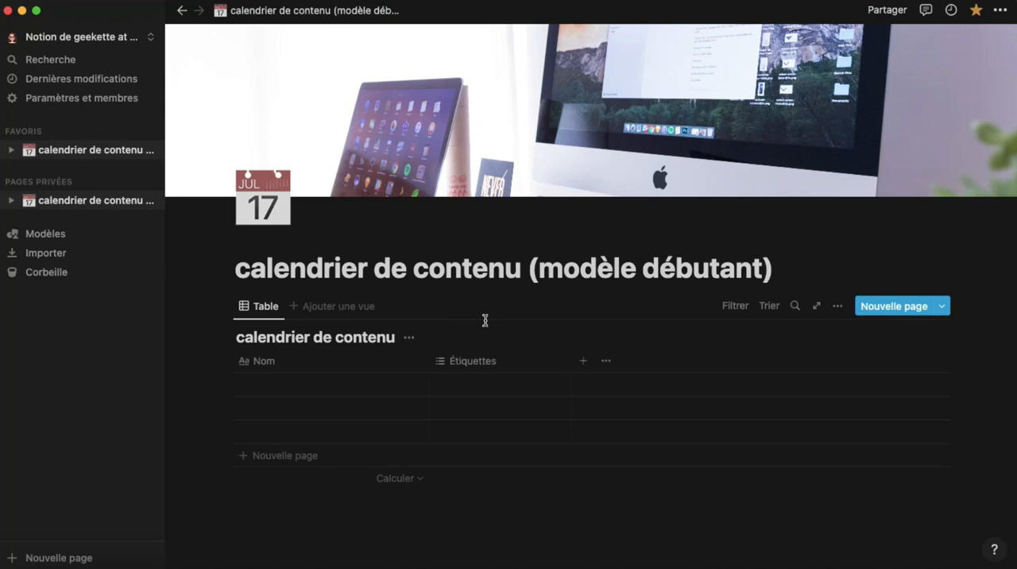
# Add a second view with the Kanban layout to the content calendar database, leaving its name blank
pyautogui.click(347, 315)
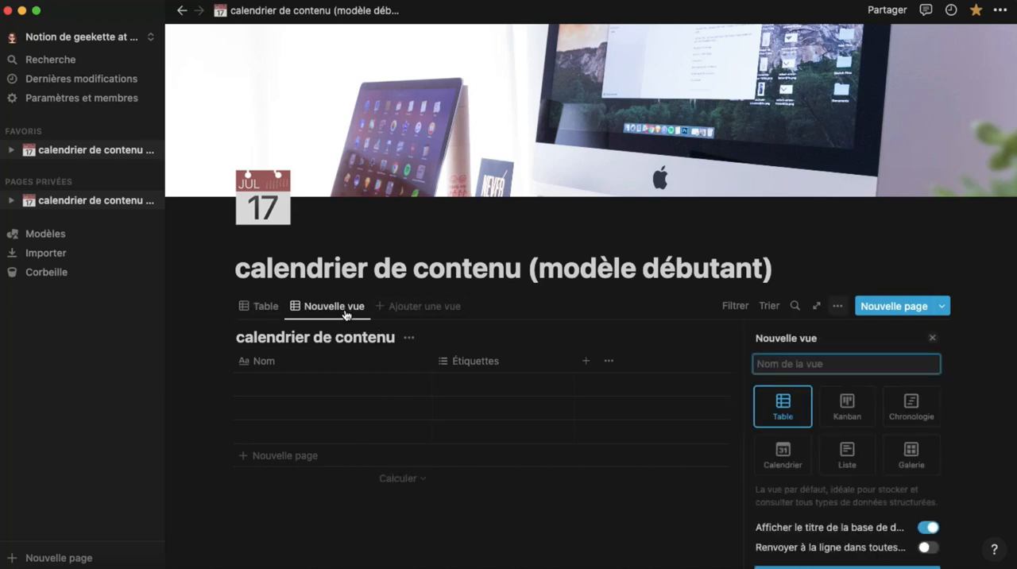
pyautogui.scroll(-2, 911, 376)
pyautogui.scroll(2, 911, 377)
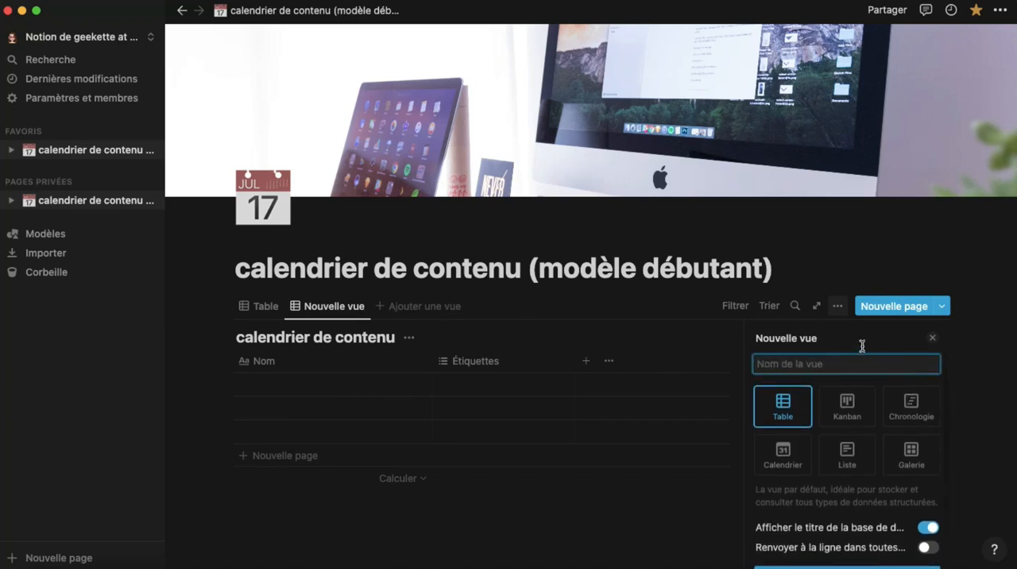
pyautogui.click(863, 404)
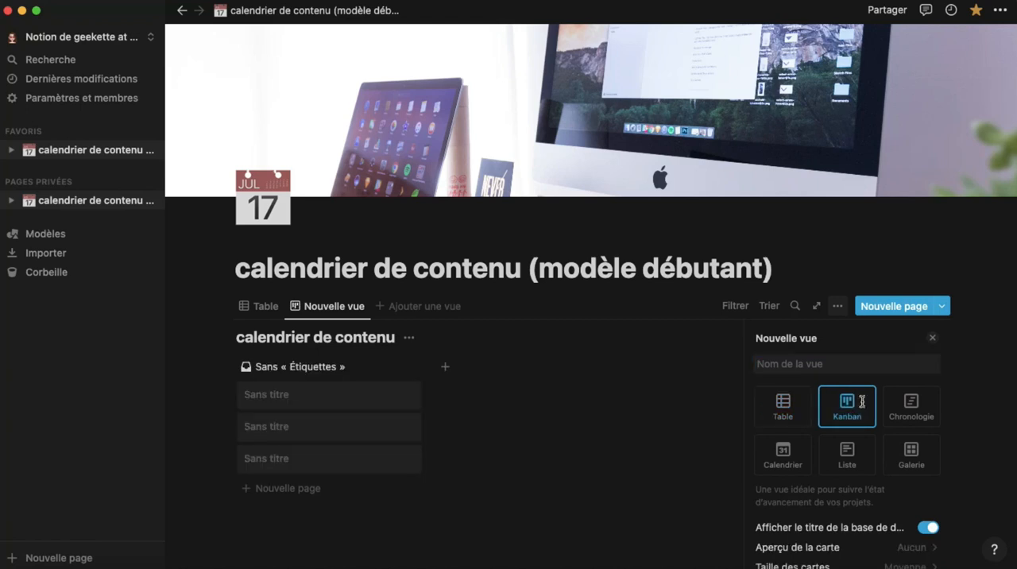
pyautogui.press('Escape')
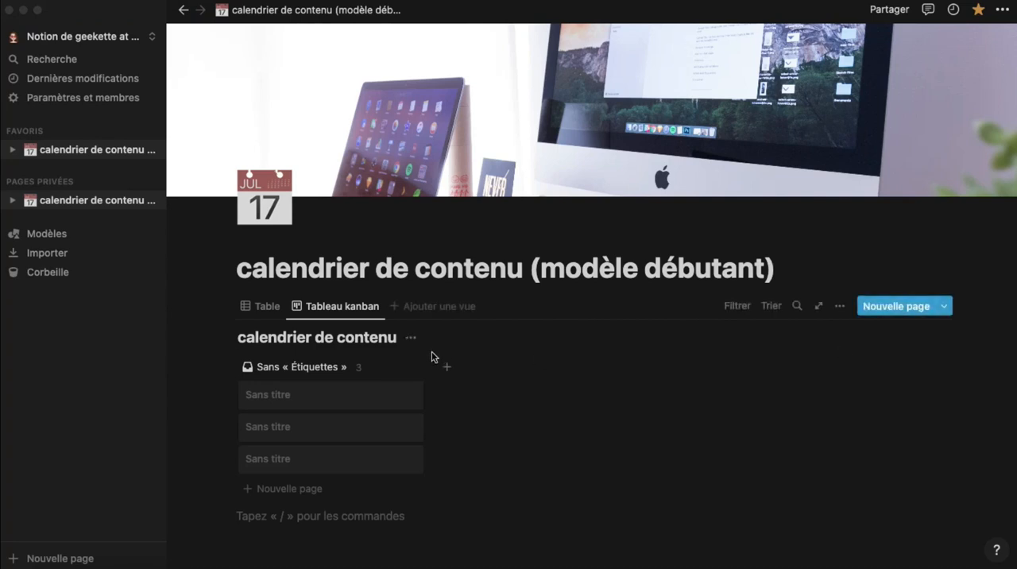
# Title the first untitled kanban card "idée 1" and return to the board
pyautogui.click(280, 399)
pyautogui.click(280, 398)
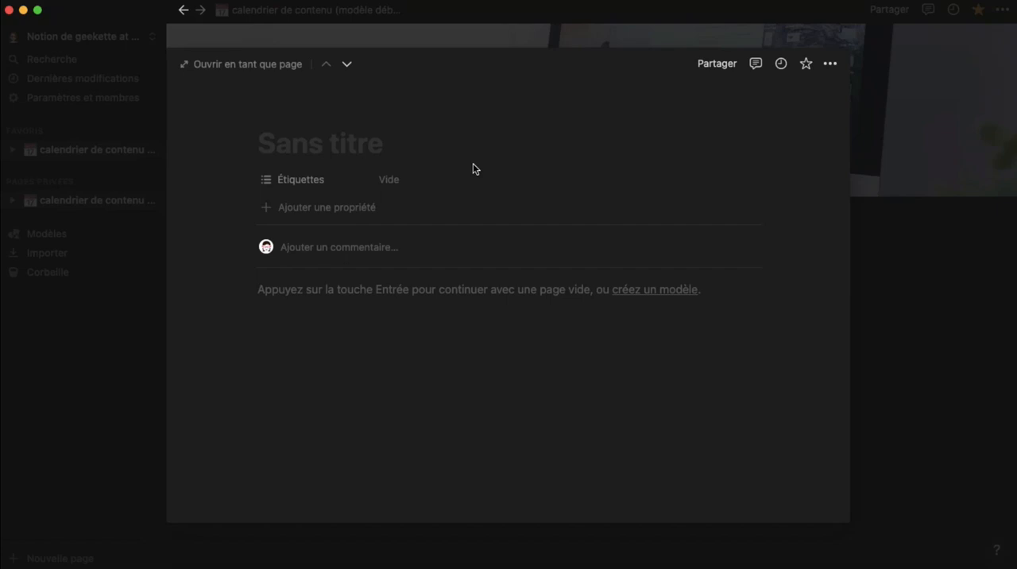
pyautogui.write('idée 1')
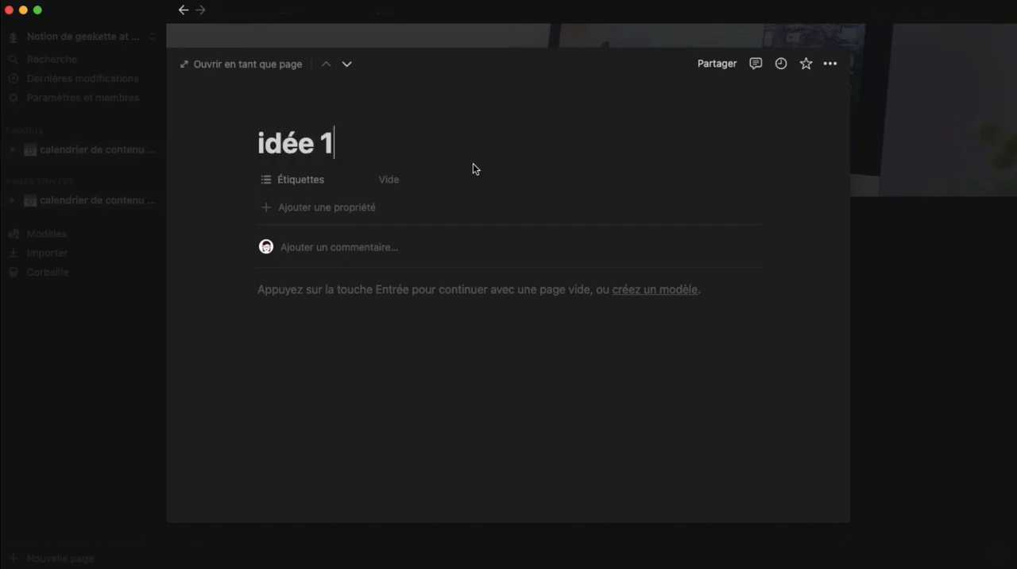
pyautogui.click(915, 310)
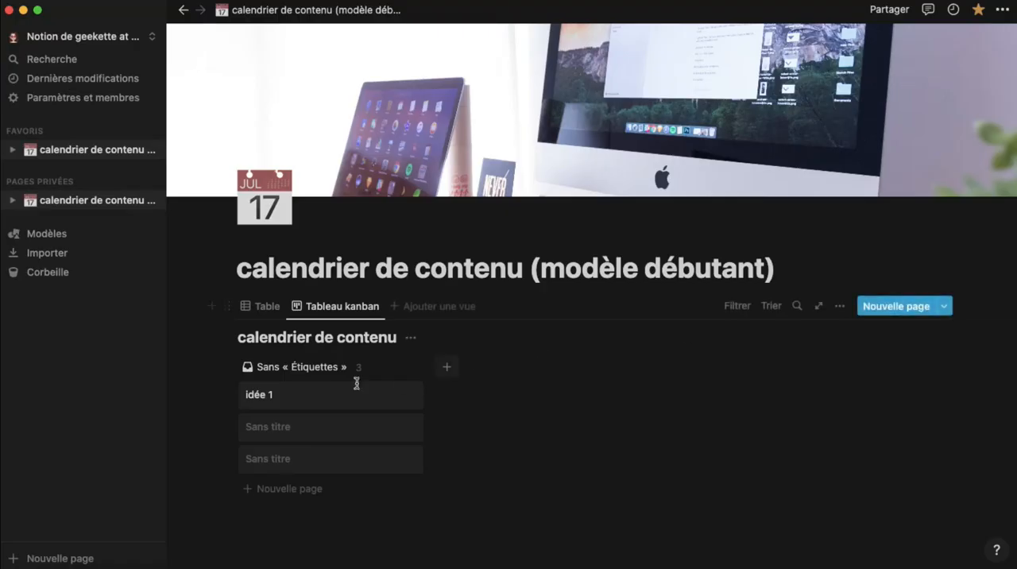
# Title the second kanban card "idée 2" and return to the board
pyautogui.click(295, 423)
pyautogui.write('id')
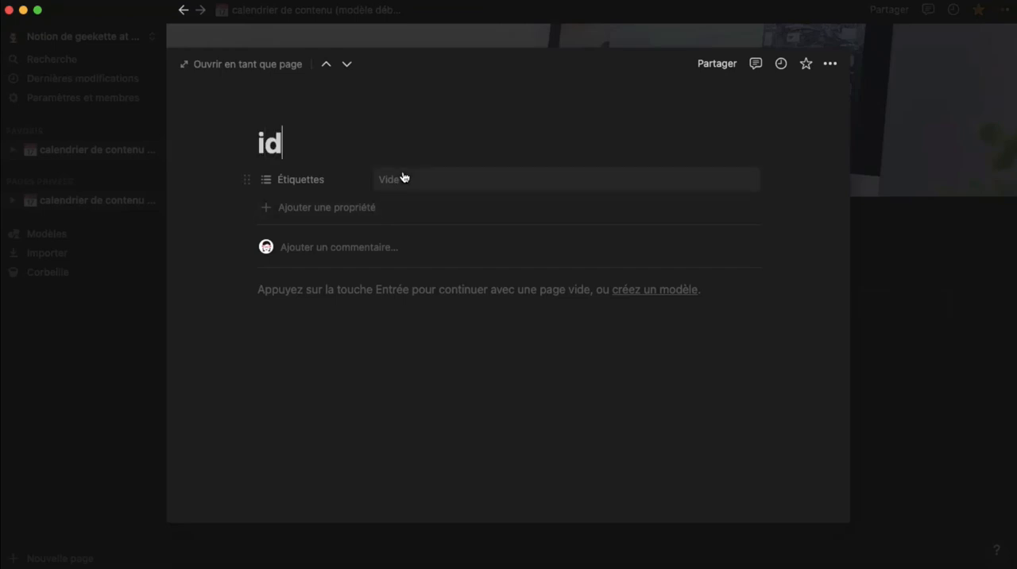
pyautogui.write('ée 2')
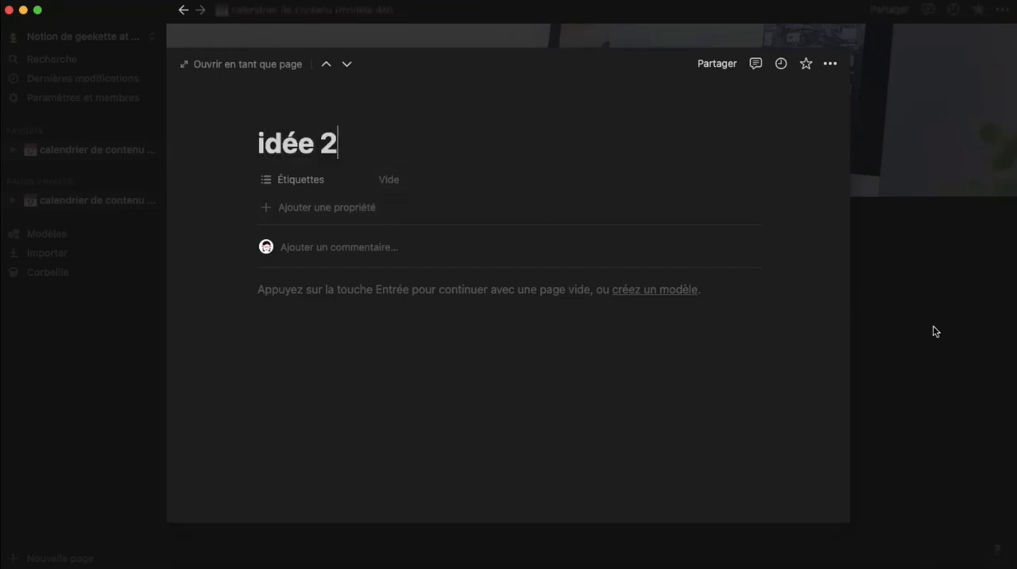
pyautogui.click(932, 331)
# Title the third kanban card "idée 3" and return to the board
pyautogui.click(295, 459)
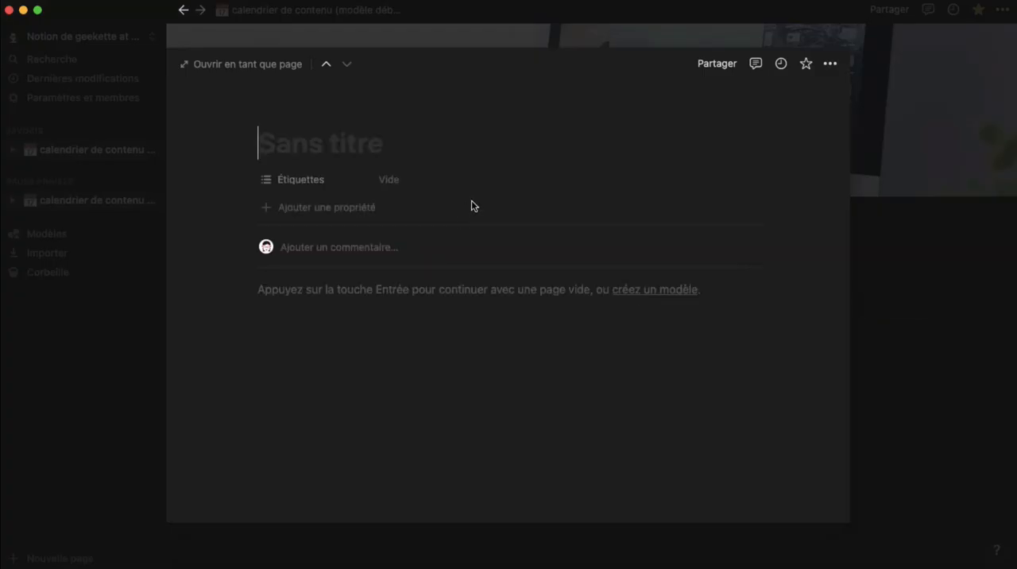
pyautogui.write('idée 3')
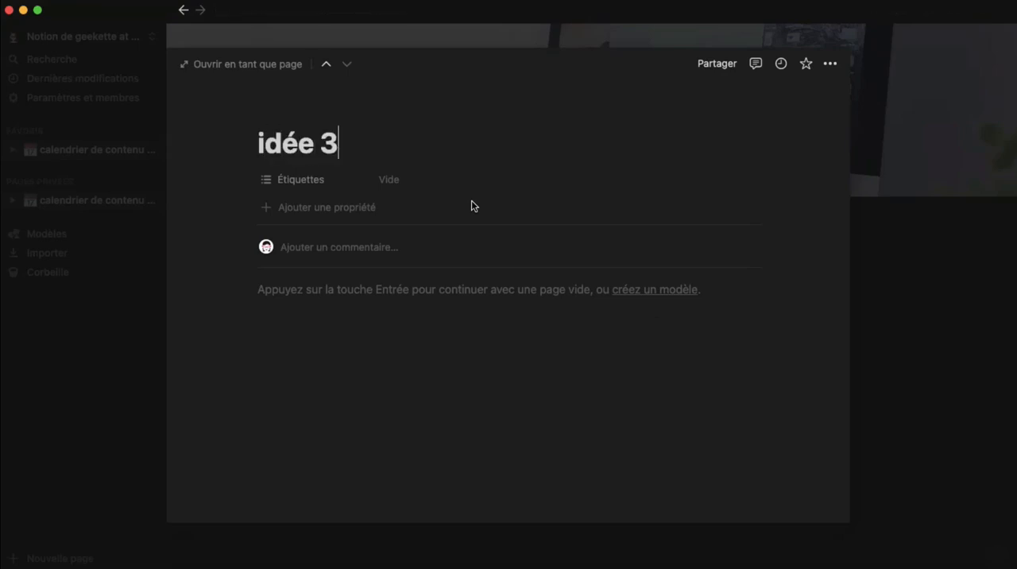
pyautogui.click(915, 282)
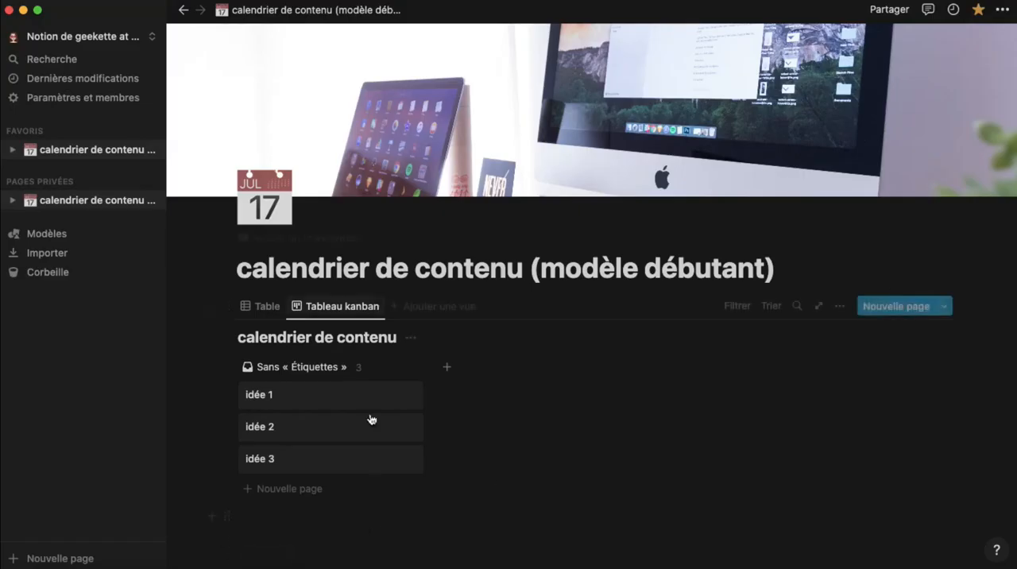
# Add two new groups named "en écriture" and "planifié" to the kanban board
pyautogui.click(447, 367)
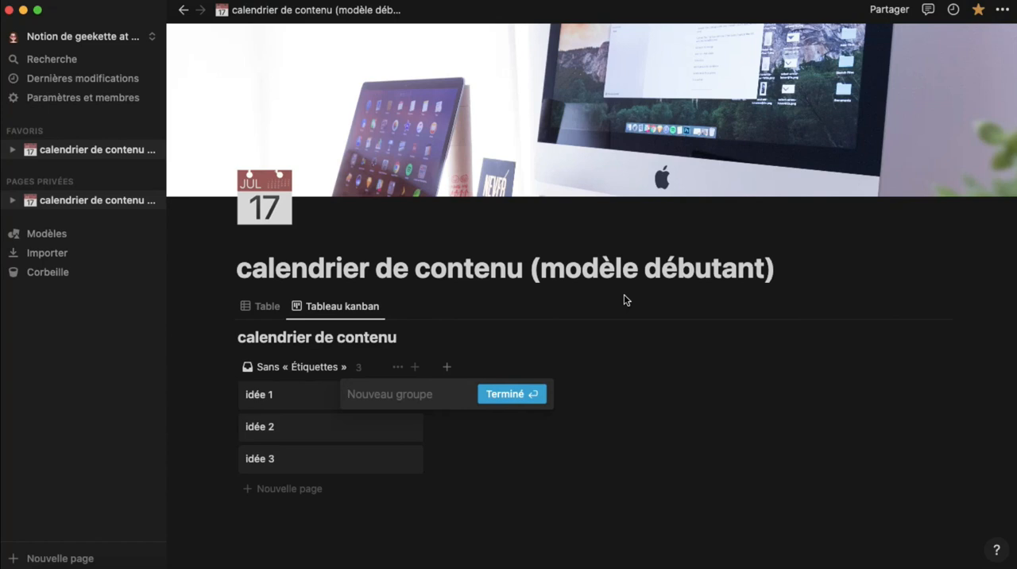
pyautogui.write('en écriture')
pyautogui.press('Return')
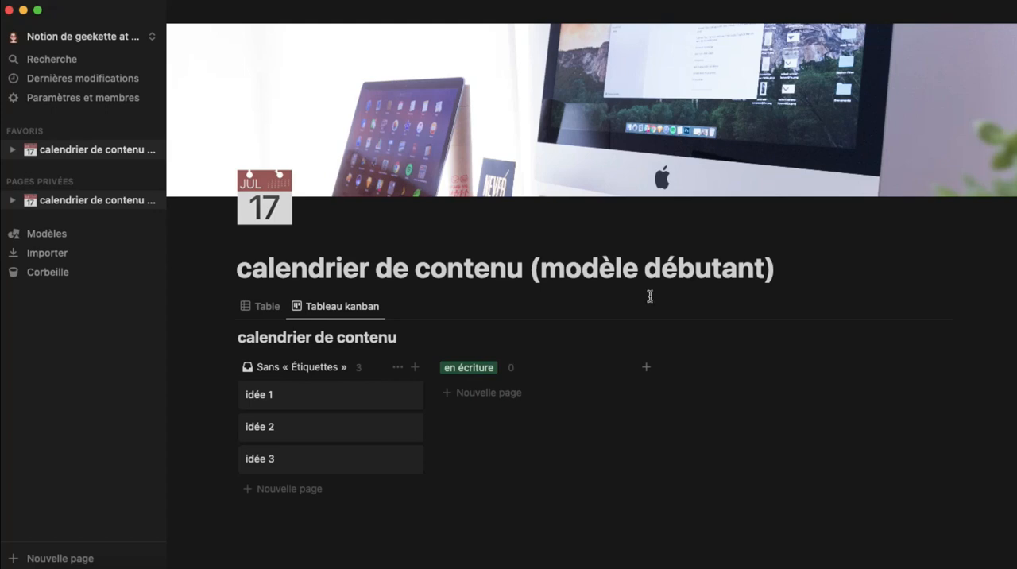
pyautogui.click(648, 372)
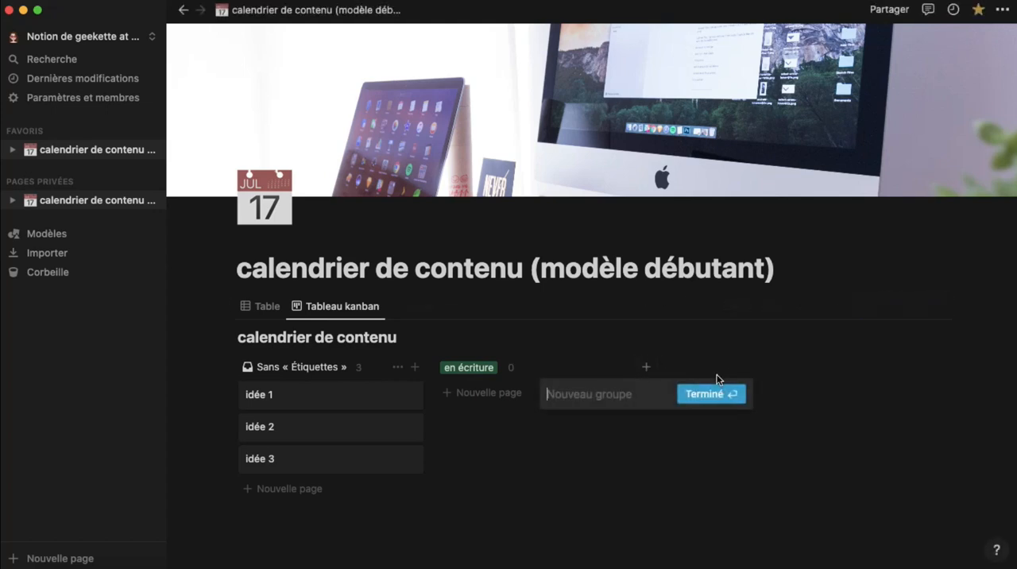
pyautogui.write('planifié')
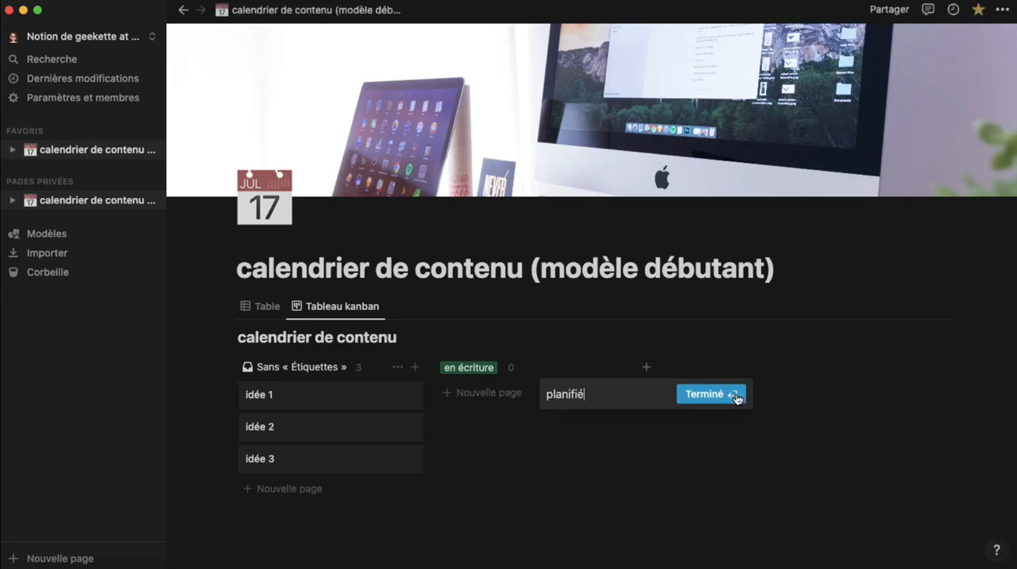
pyautogui.click(725, 394)
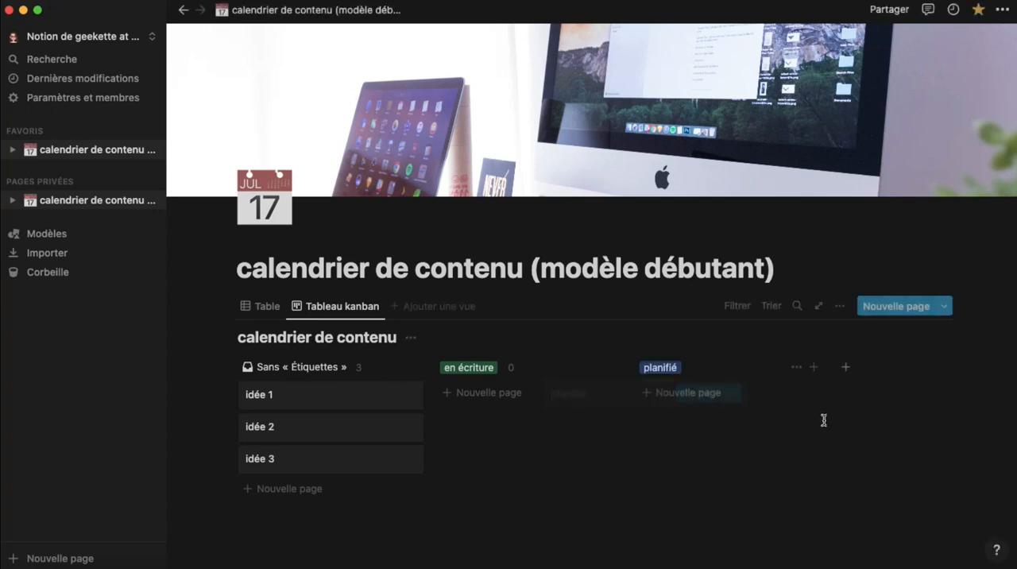
pyautogui.click(813, 367)
pyautogui.write('publié')
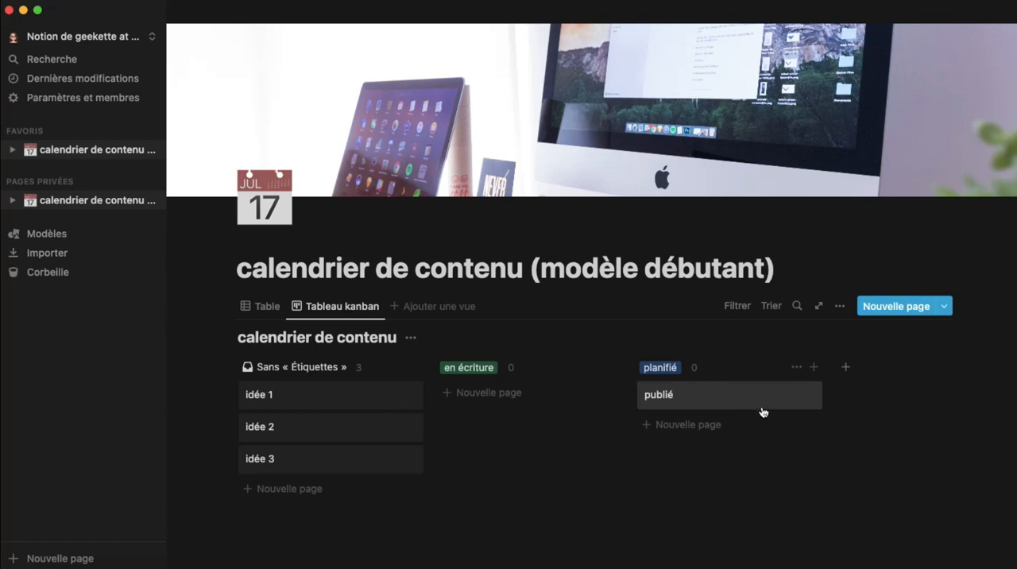
pyautogui.press('Escape')
pyautogui.press('Escape')
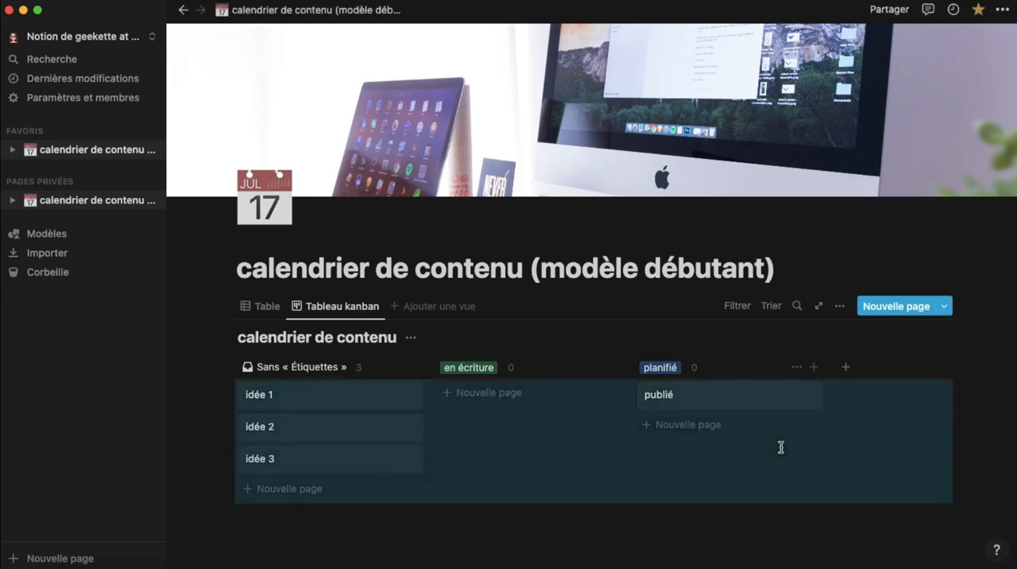
pyautogui.click(743, 400)
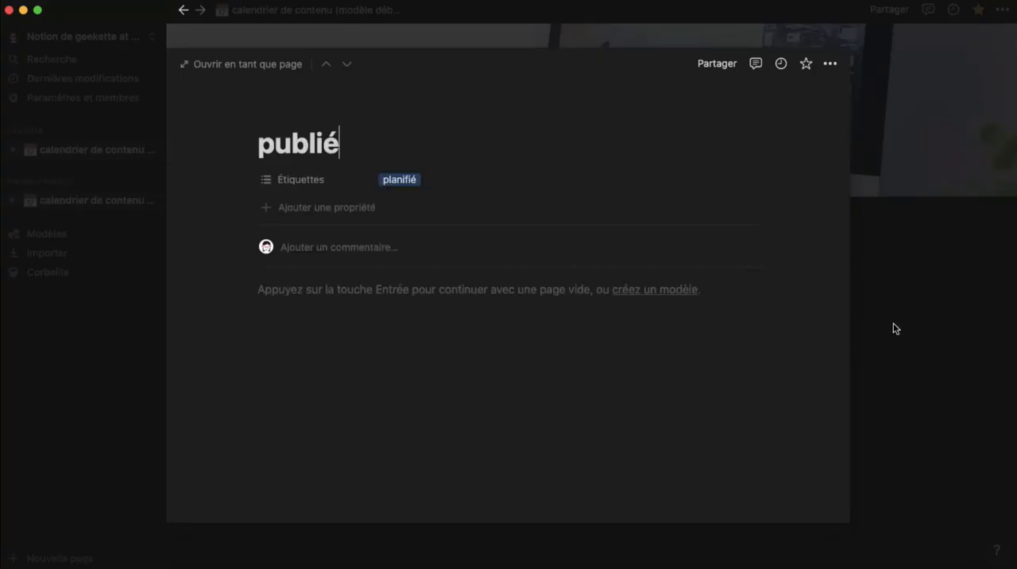
pyautogui.click(893, 323)
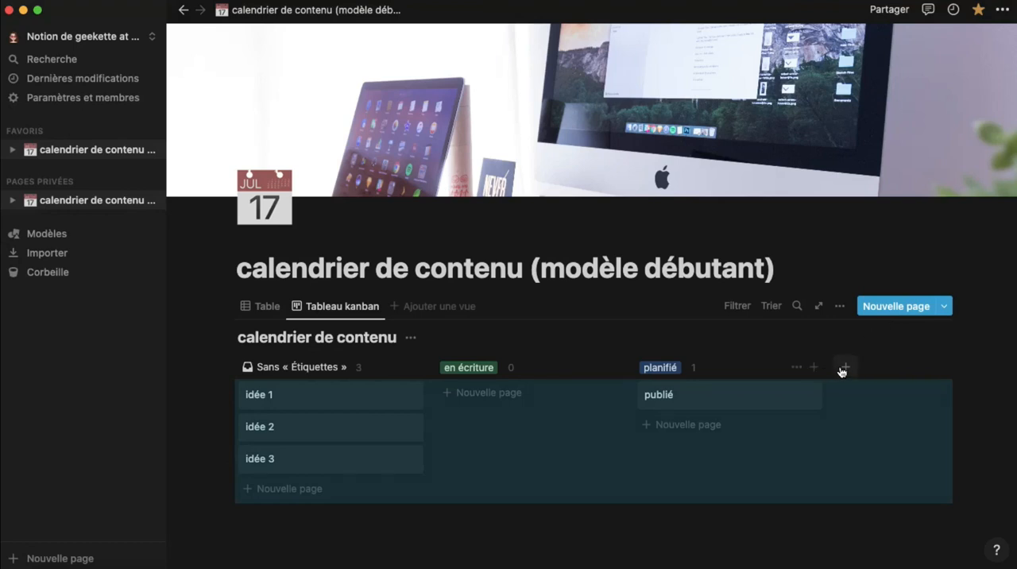
pyautogui.click(749, 550)
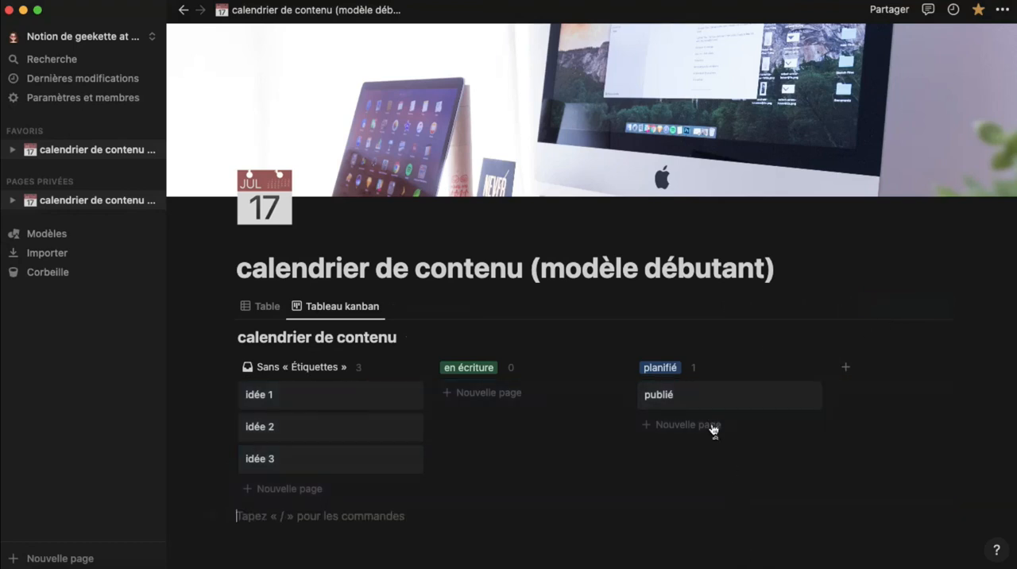
pyautogui.click(809, 398)
pyautogui.click(851, 205)
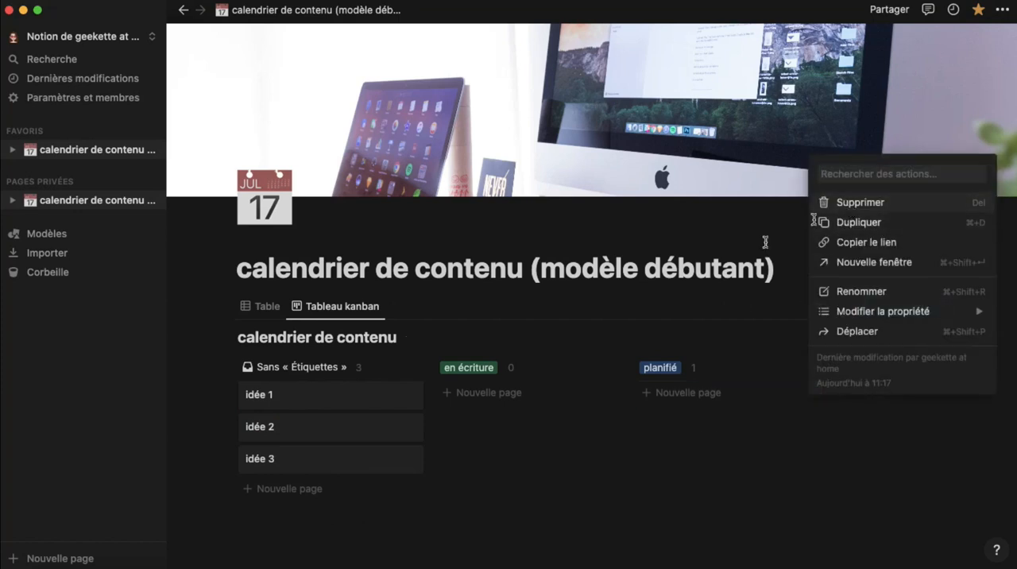
# Add another kanban group named "publié" after the "planifié" group
pyautogui.click(846, 368)
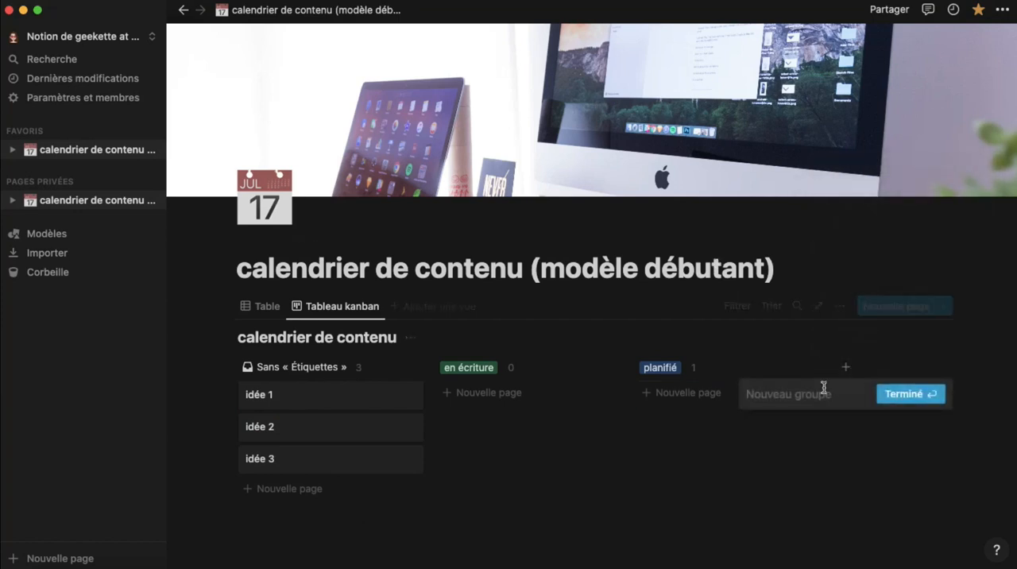
pyautogui.write('publié')
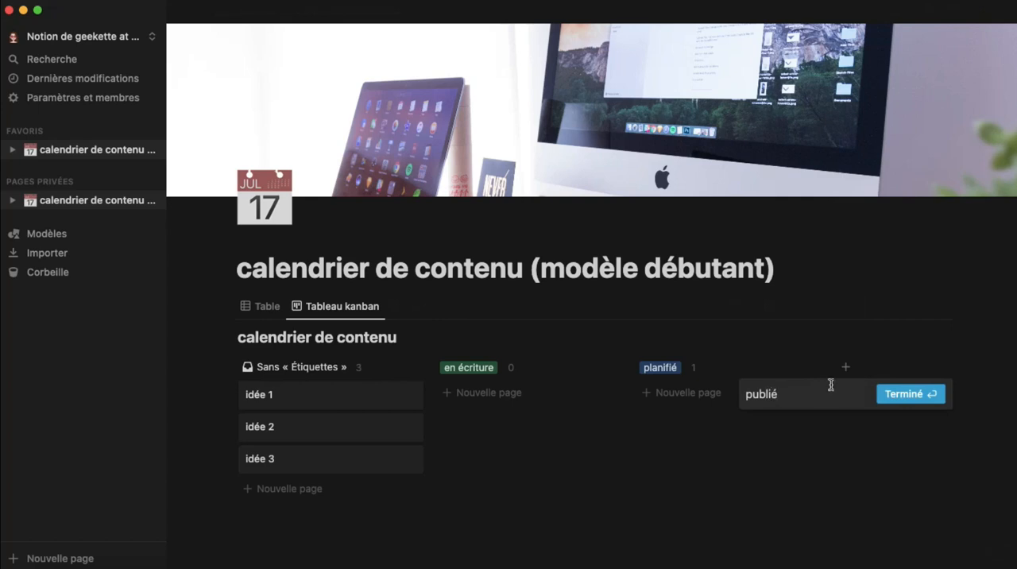
pyautogui.press('Return')
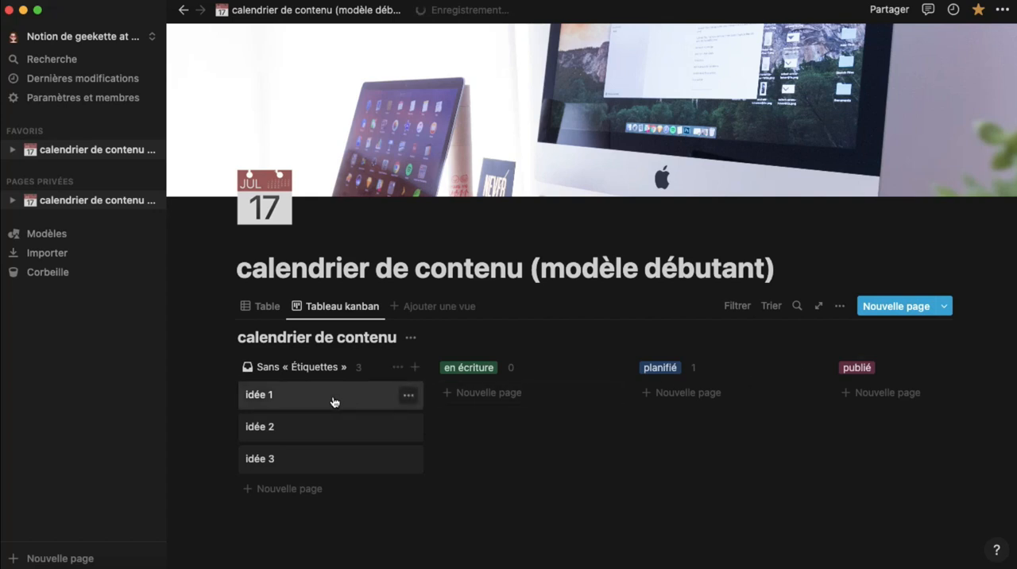
# Try moving the "idée 1" card into the "en écriture" group and put it back in the ungrouped column
pyautogui.moveTo(329, 399); pyautogui.dragTo(507, 395)
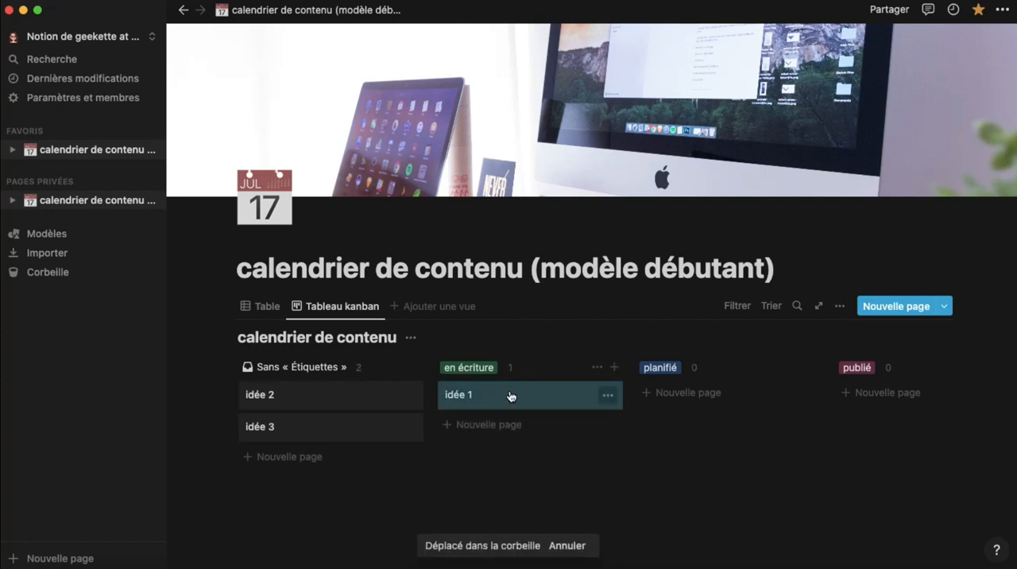
pyautogui.moveTo(495, 396); pyautogui.dragTo(294, 380)
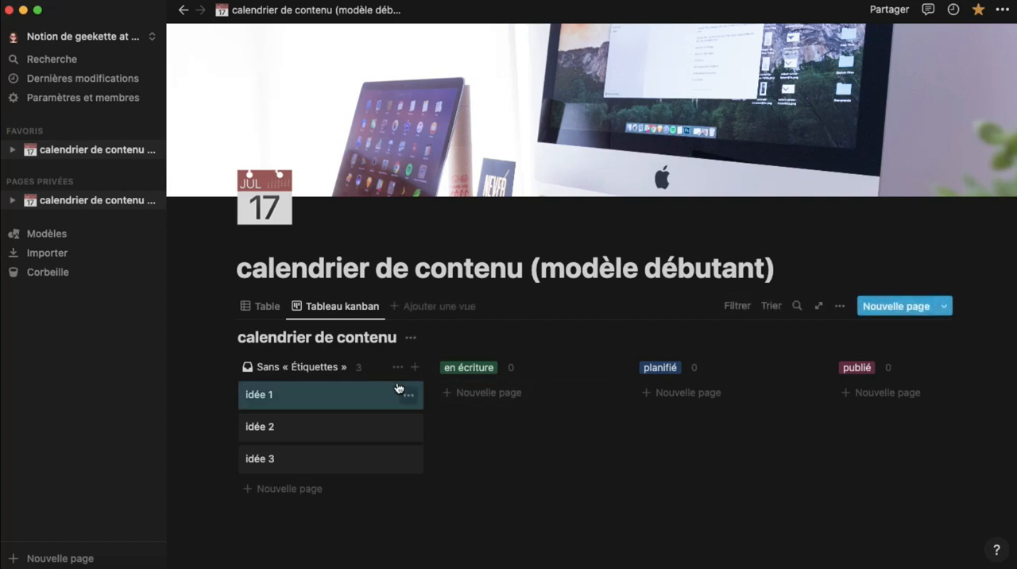
# Add a third view with the Calendrier layout to the content calendar database, leaving its name blank
pyautogui.click(421, 310)
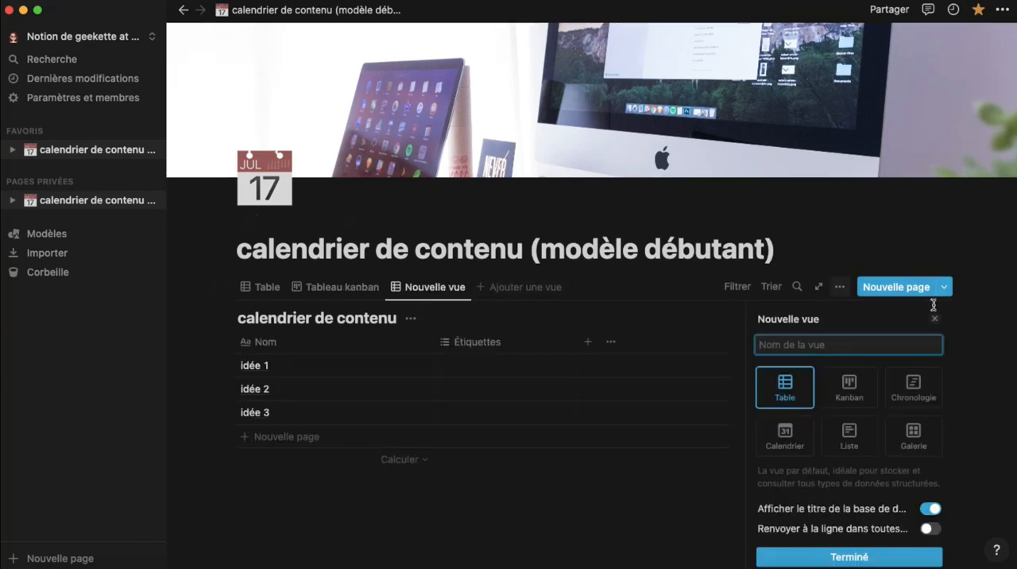
pyautogui.click(795, 446)
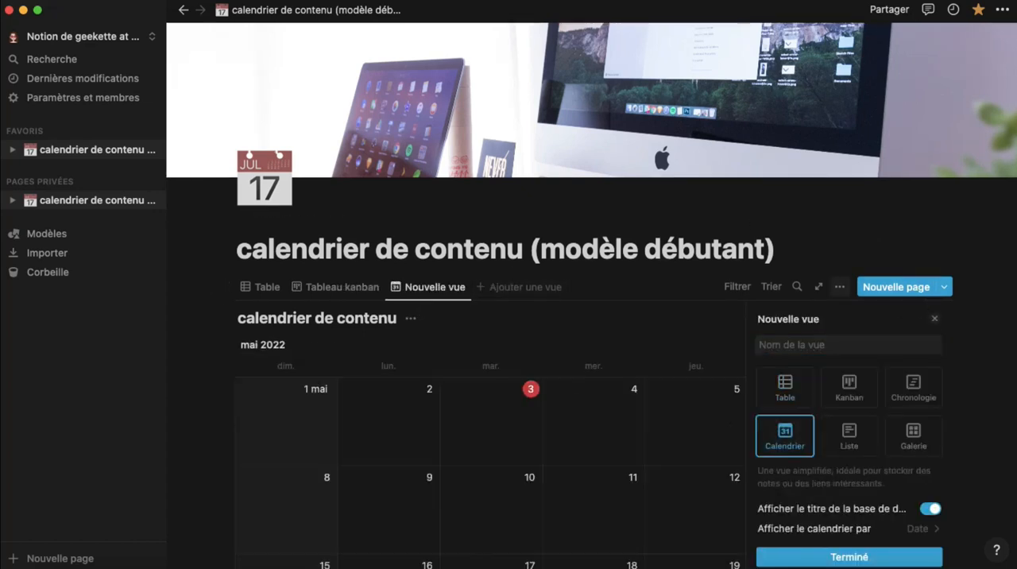
pyautogui.click(593, 321)
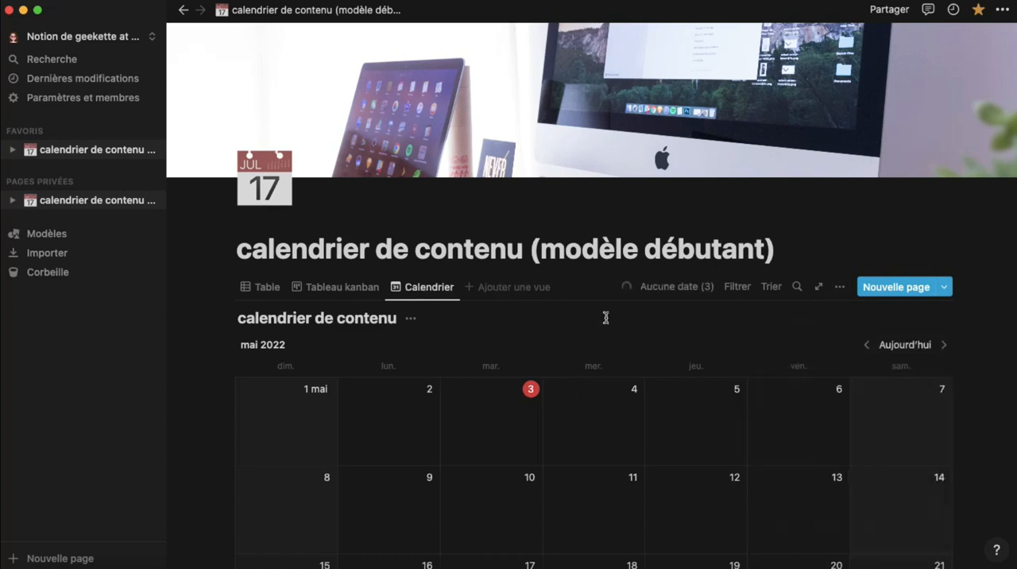
# Set the date of the "idée 1" kanban card to 4 mai 2022 and show it in the calendar view
pyautogui.click(356, 291)
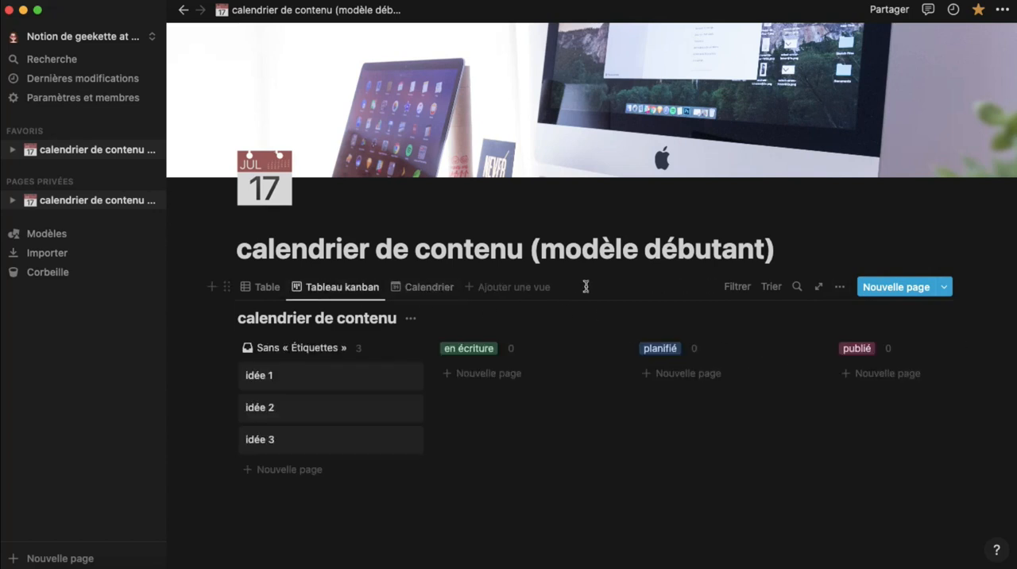
pyautogui.click(333, 378)
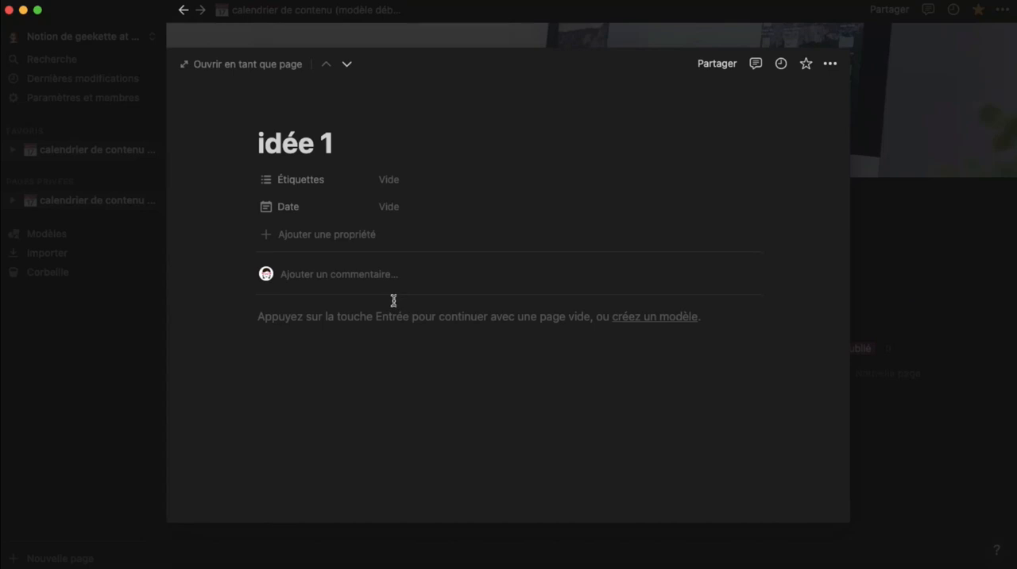
pyautogui.click(384, 210)
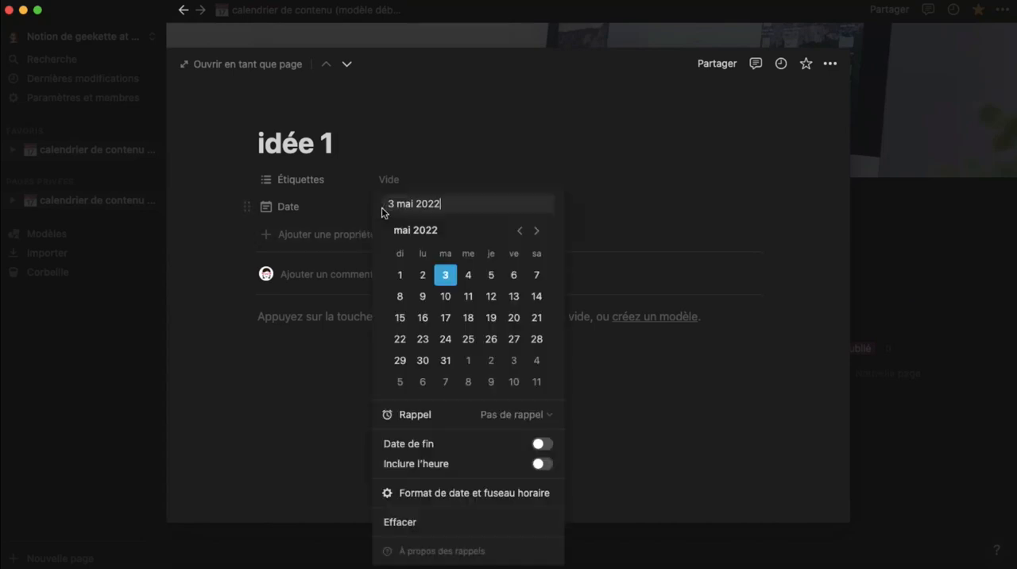
pyautogui.click(467, 275)
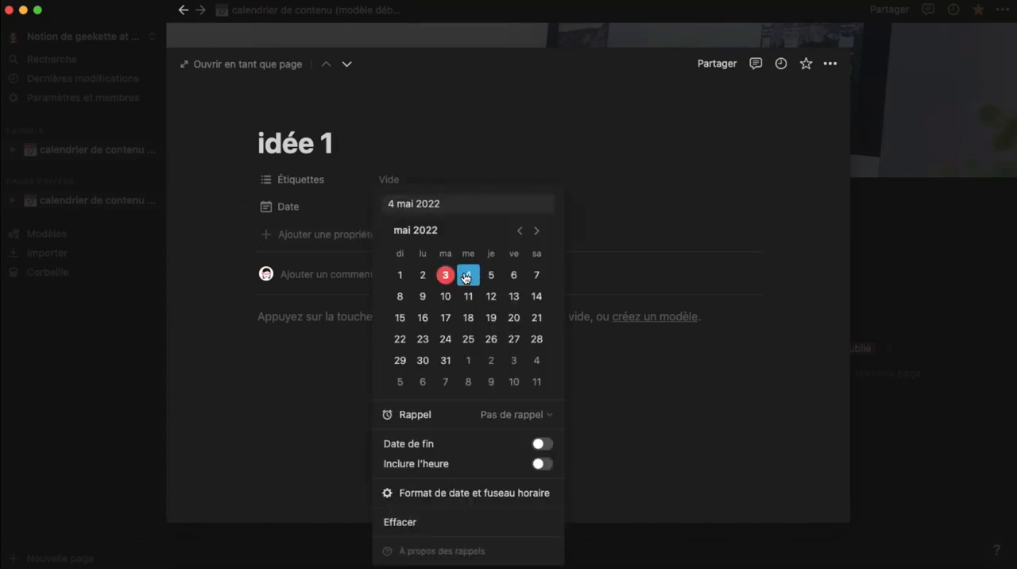
pyautogui.click(628, 364)
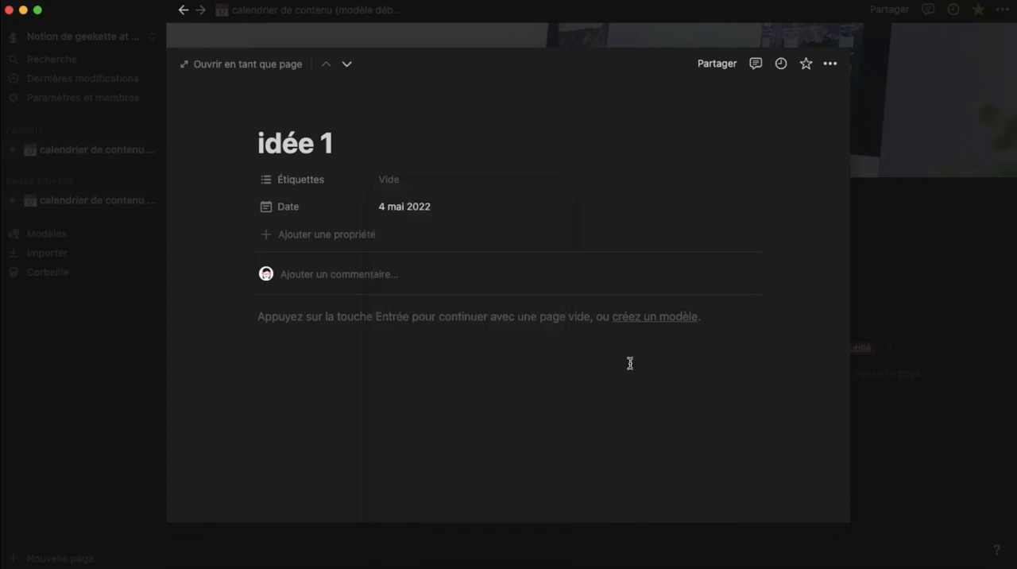
pyautogui.click(909, 358)
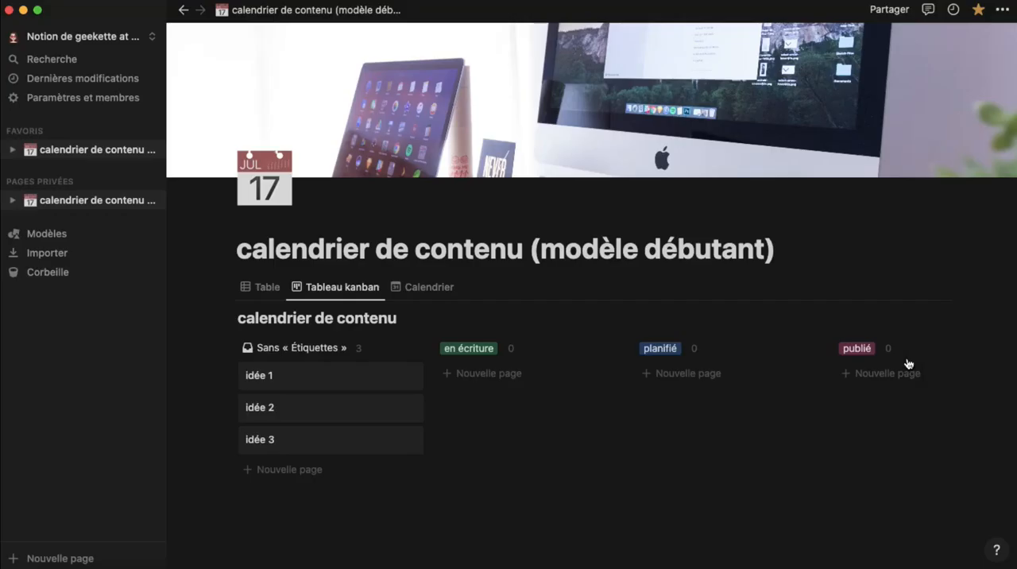
pyautogui.click(414, 296)
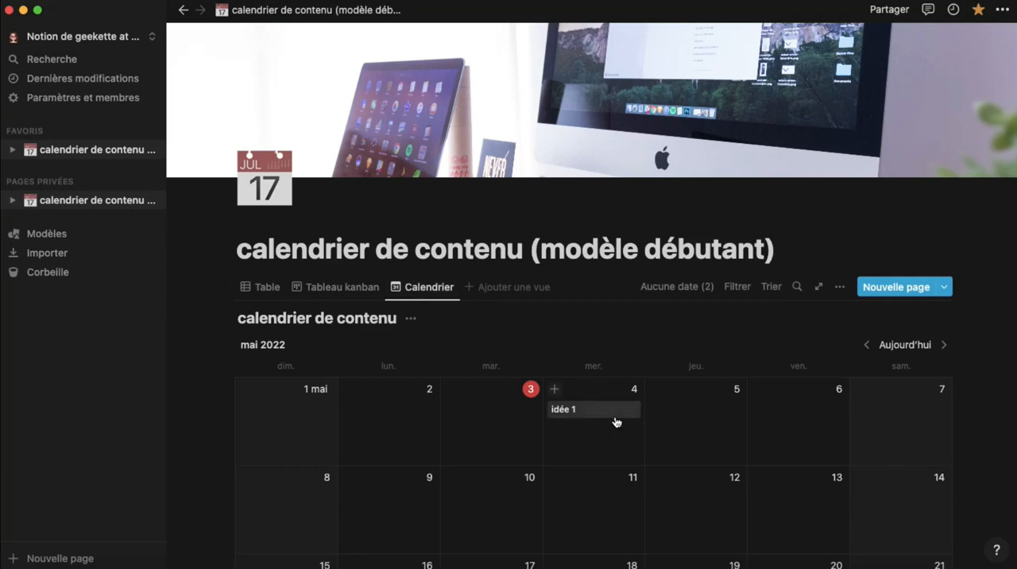
pyautogui.scroll(-5, 793, 402)
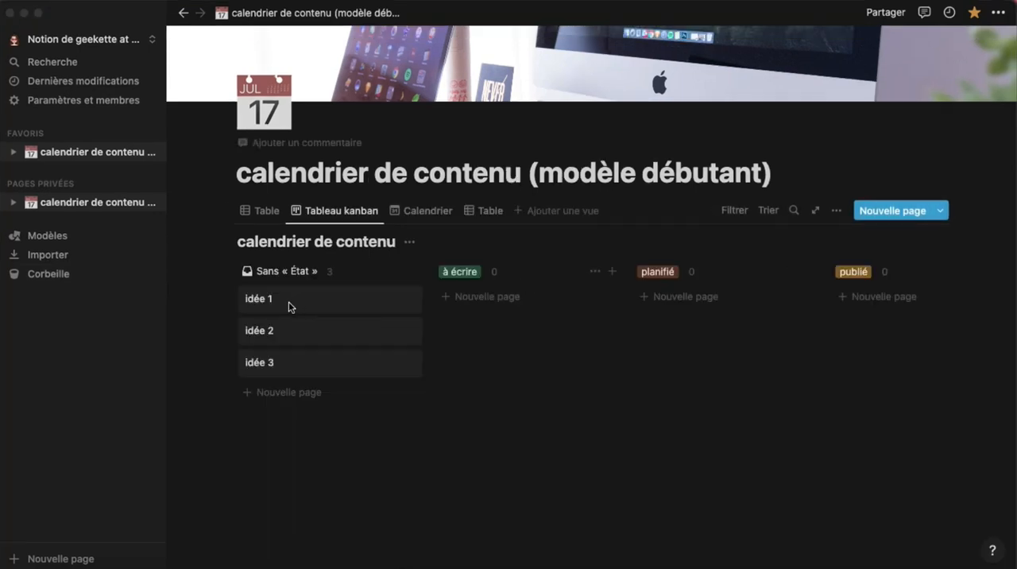
# Move "idée 1" to the "à écrire" group, "idée 2" to "planifié" and "idée 3" to "publié"
pyautogui.moveTo(370, 295); pyautogui.dragTo(517, 299)
pyautogui.moveTo(295, 302); pyautogui.dragTo(710, 306)
pyautogui.moveTo(300, 348); pyautogui.dragTo(870, 335)
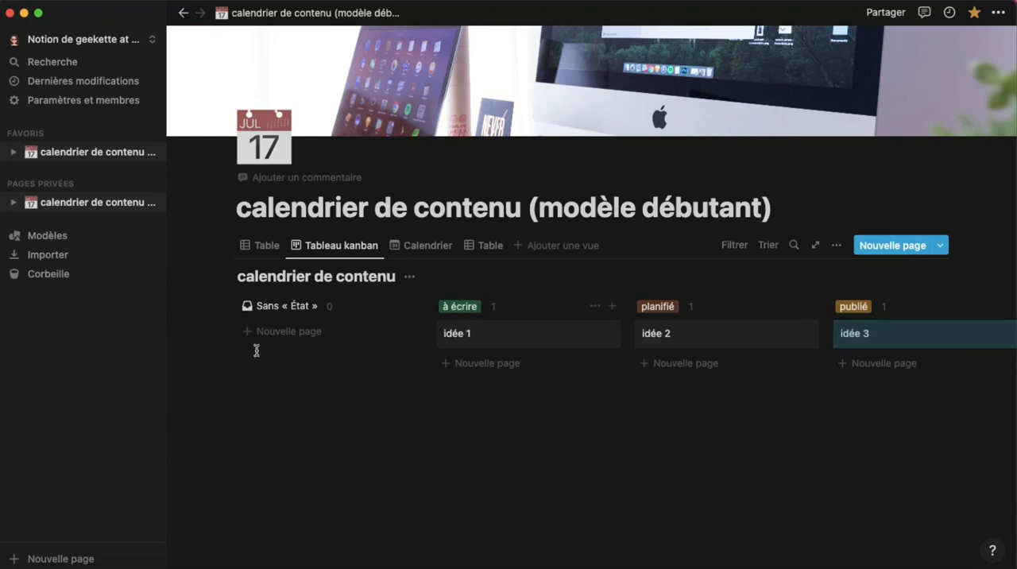
# Filter the first table view to pages whose État is "à écrire"
pyautogui.click(265, 248)
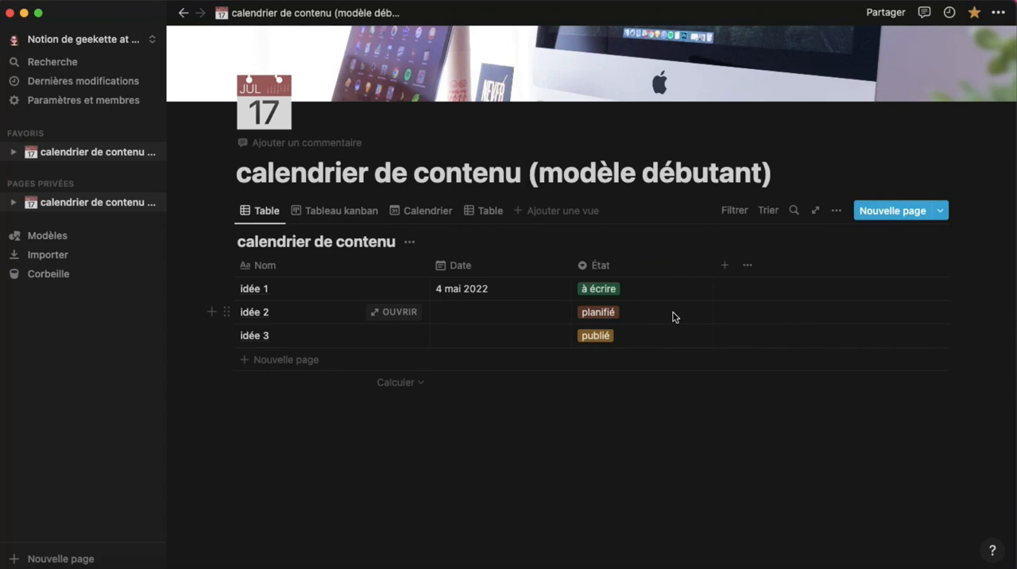
pyautogui.click(735, 211)
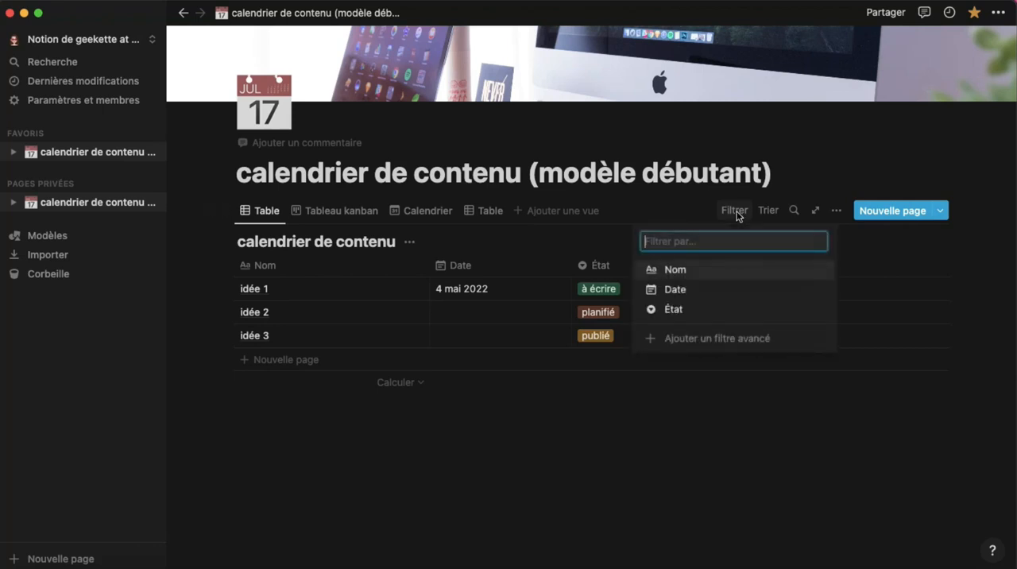
pyautogui.click(702, 309)
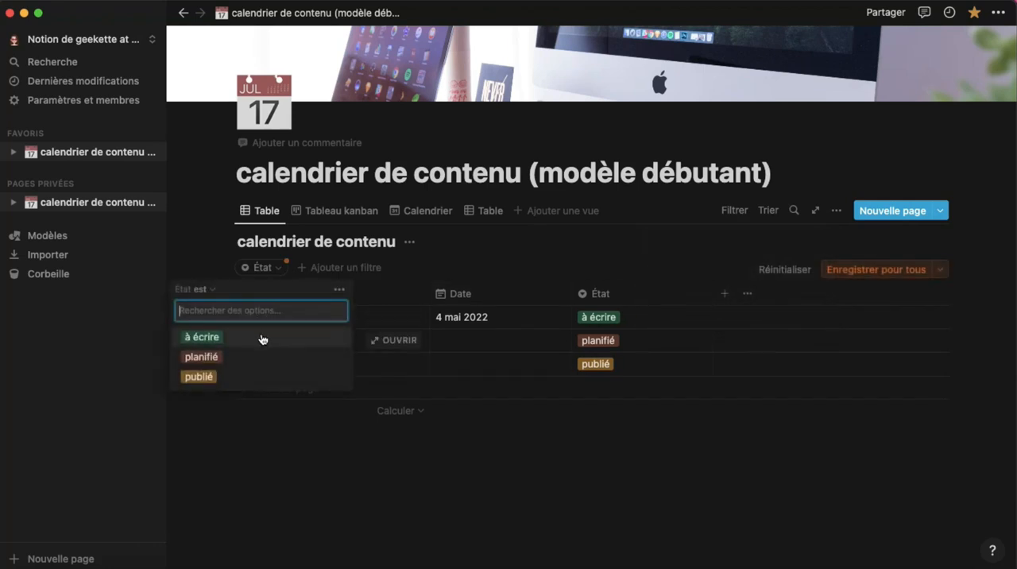
pyautogui.click(262, 340)
pyautogui.click(816, 251)
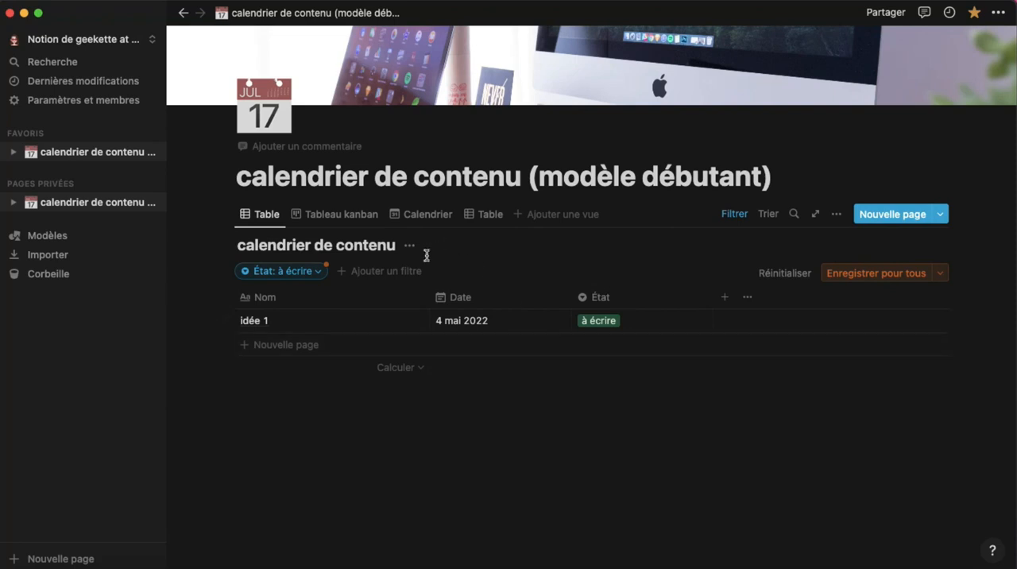
# Add another Table view to the content calendar database, leaving its name blank
pyautogui.click(521, 219)
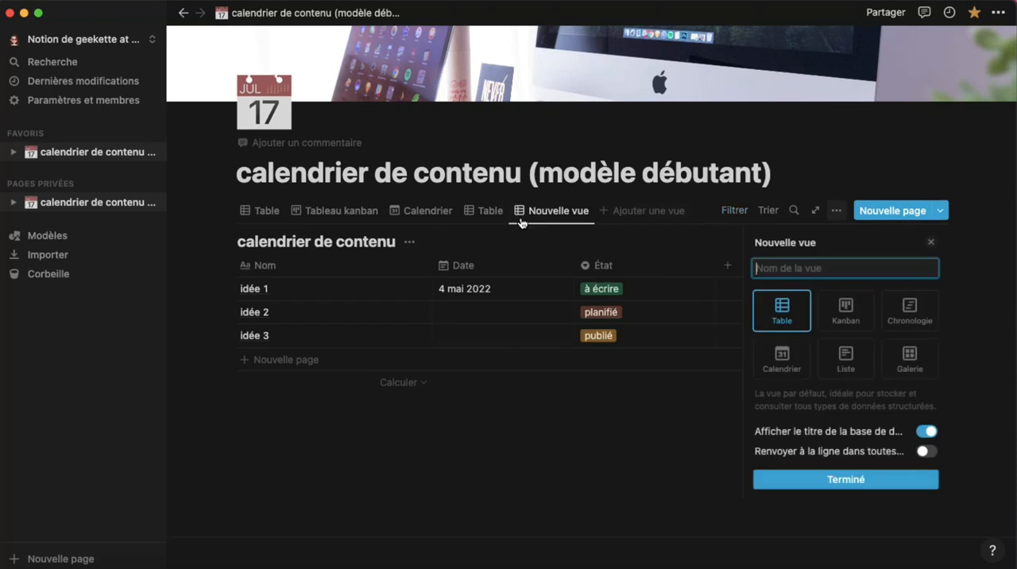
pyautogui.click(862, 479)
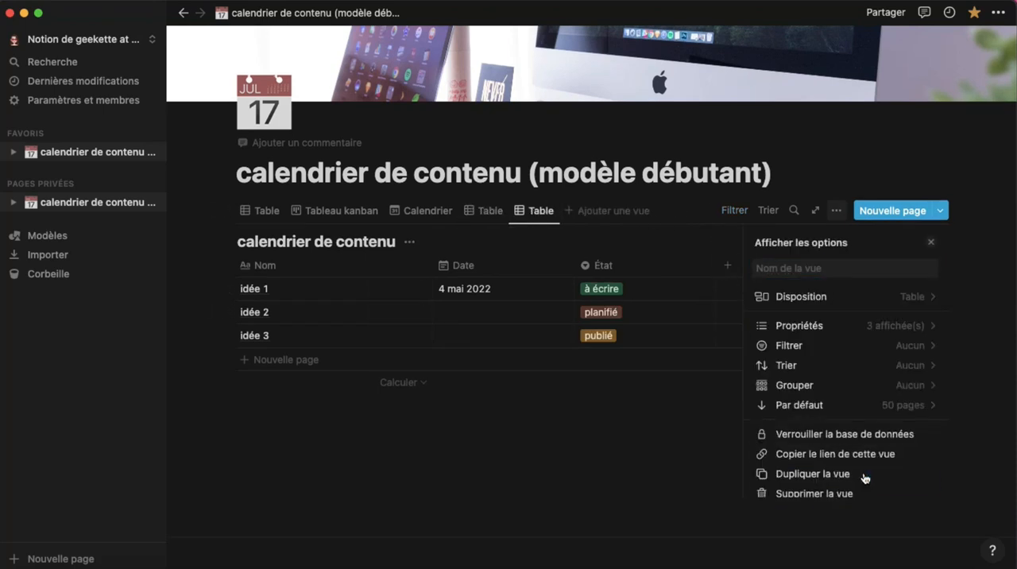
pyautogui.click(538, 237)
pyautogui.click(539, 210)
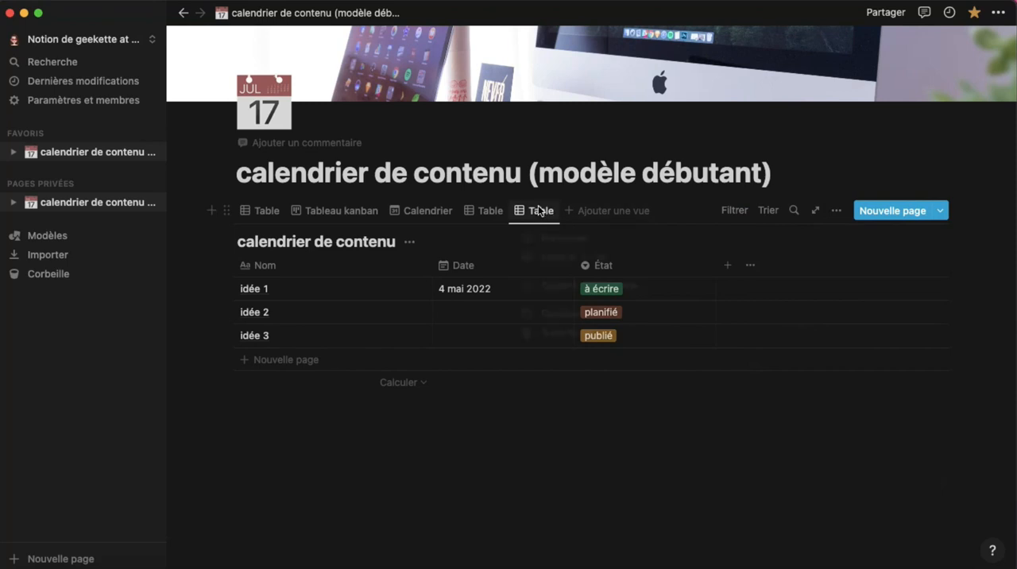
# Filter the new last table view to pages whose État is "planifié"
pyautogui.click(729, 210)
pyautogui.click(729, 211)
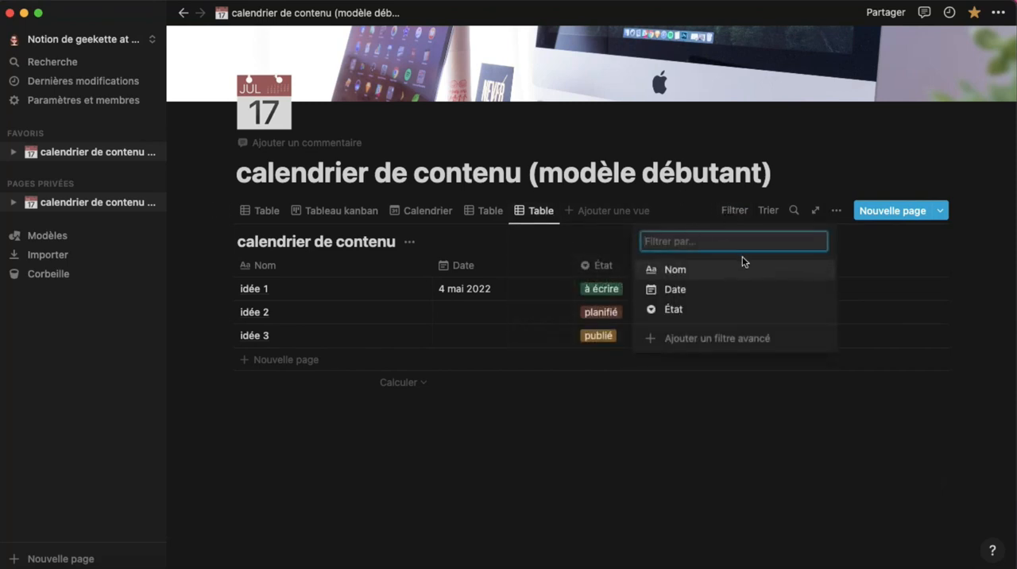
pyautogui.click(676, 309)
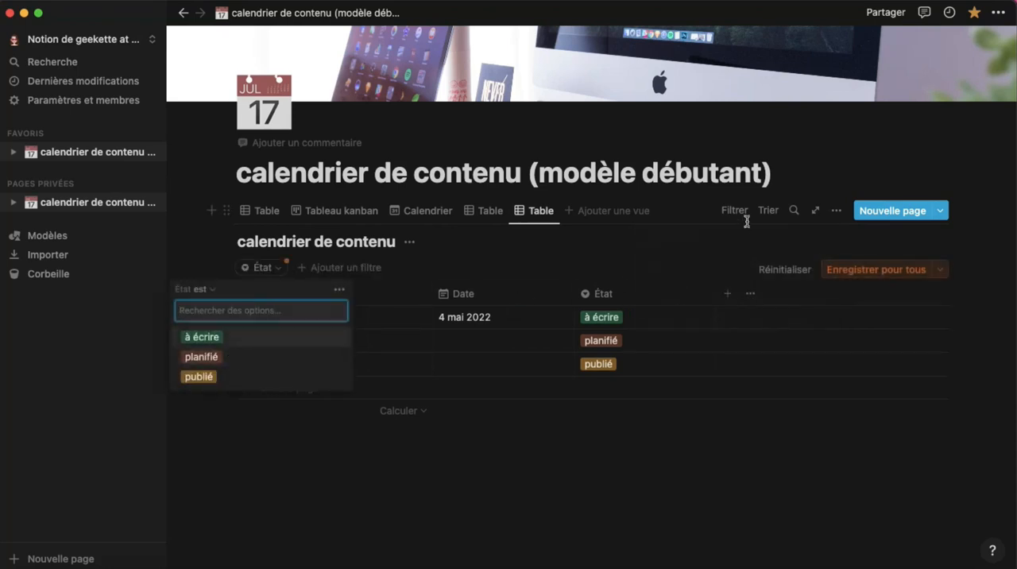
pyautogui.click(204, 357)
pyautogui.click(513, 259)
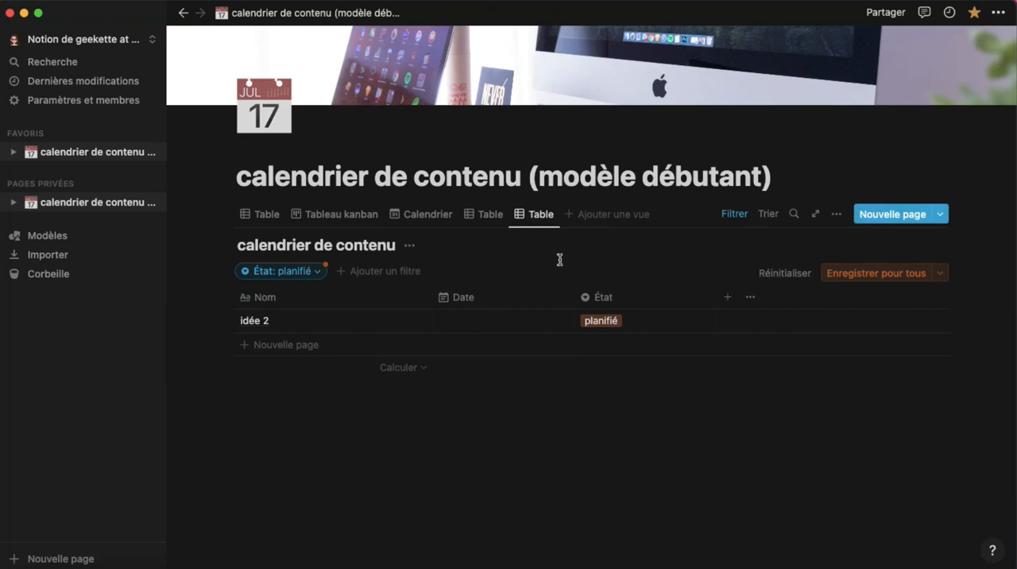
# Rename the unfiltered table view after Calendrier as "toute"
pyautogui.click(489, 214)
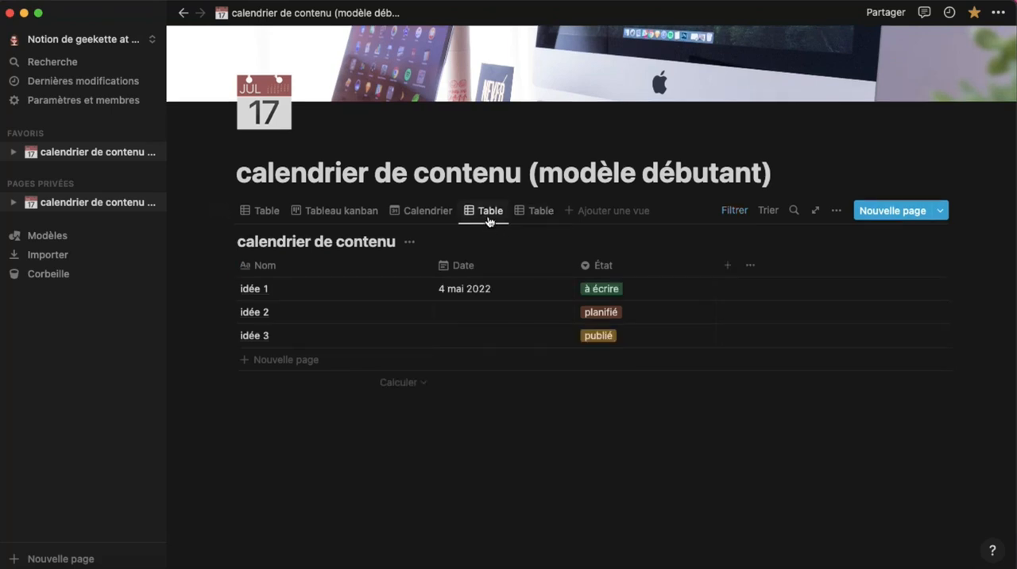
pyautogui.click(491, 220)
pyautogui.click(525, 233)
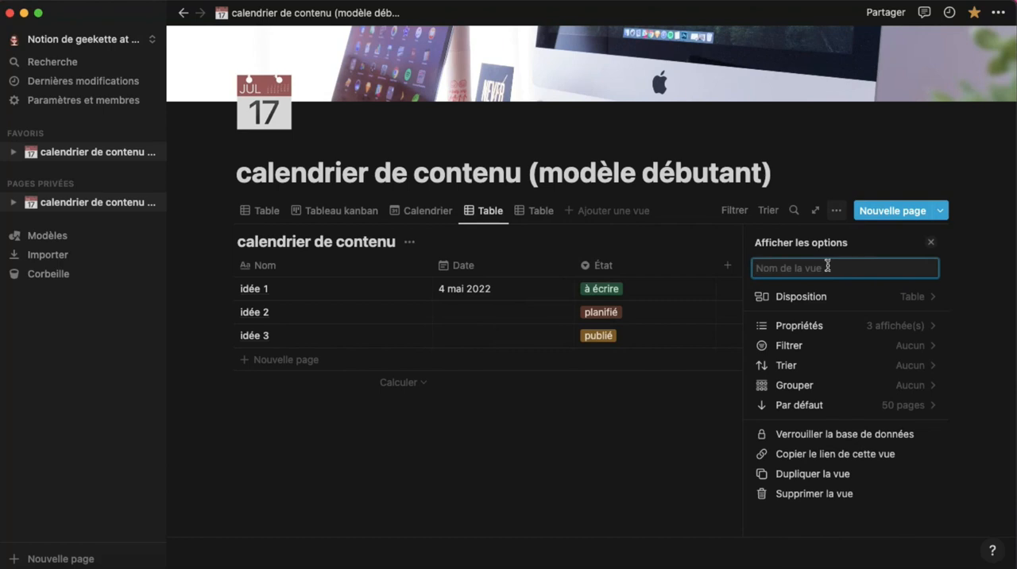
pyautogui.write('toute')
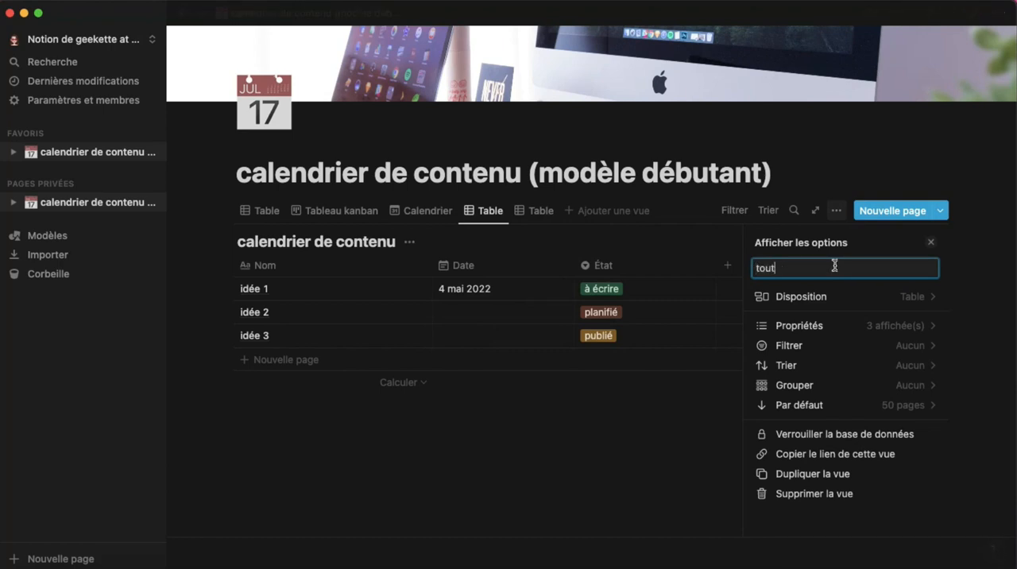
# Rename the table view filtered on planned pages as "planifié"
pyautogui.click(540, 210)
pyautogui.click(539, 263)
pyautogui.click(539, 262)
pyautogui.click(539, 262)
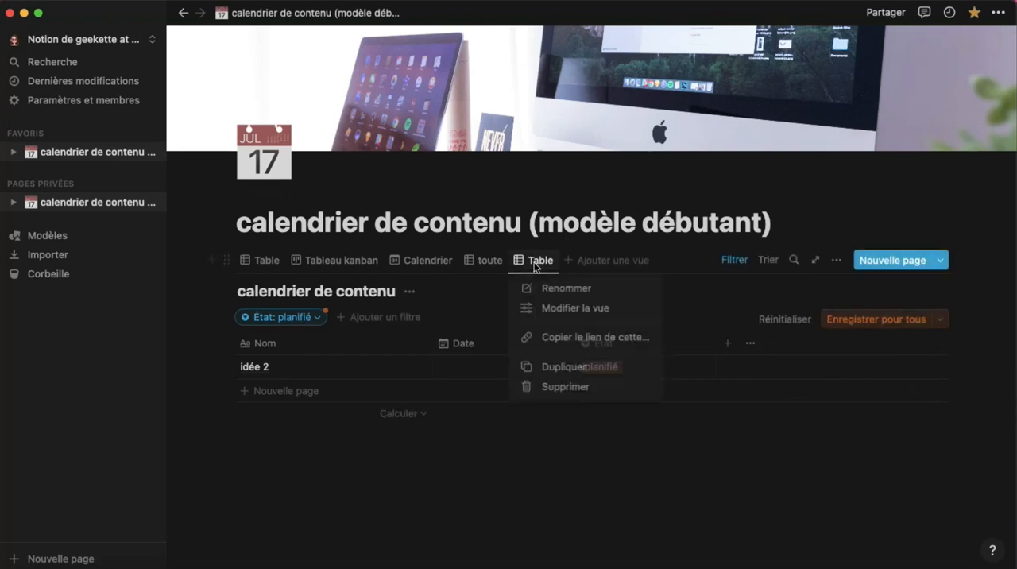
pyautogui.click(559, 288)
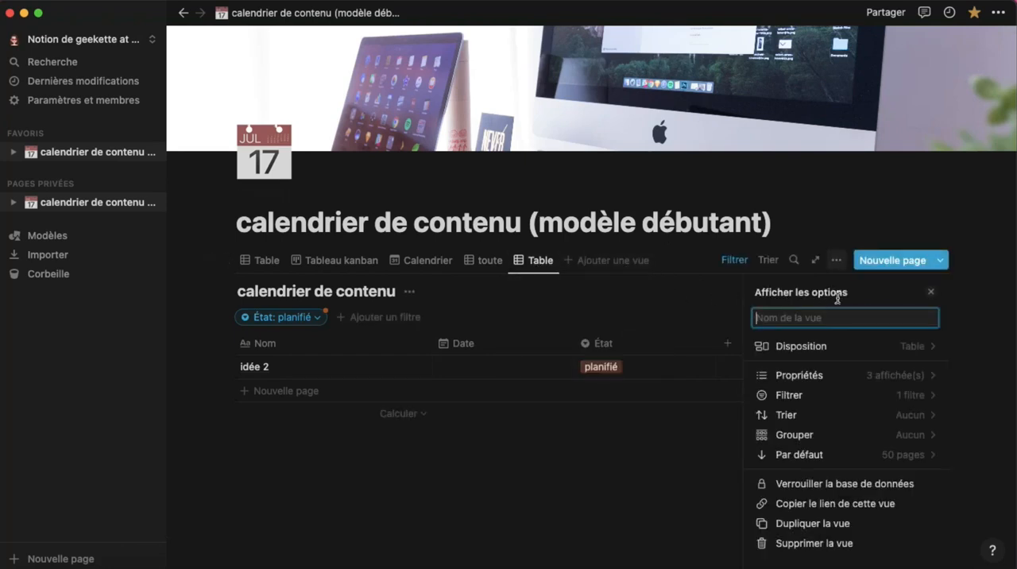
pyautogui.write('planifié')
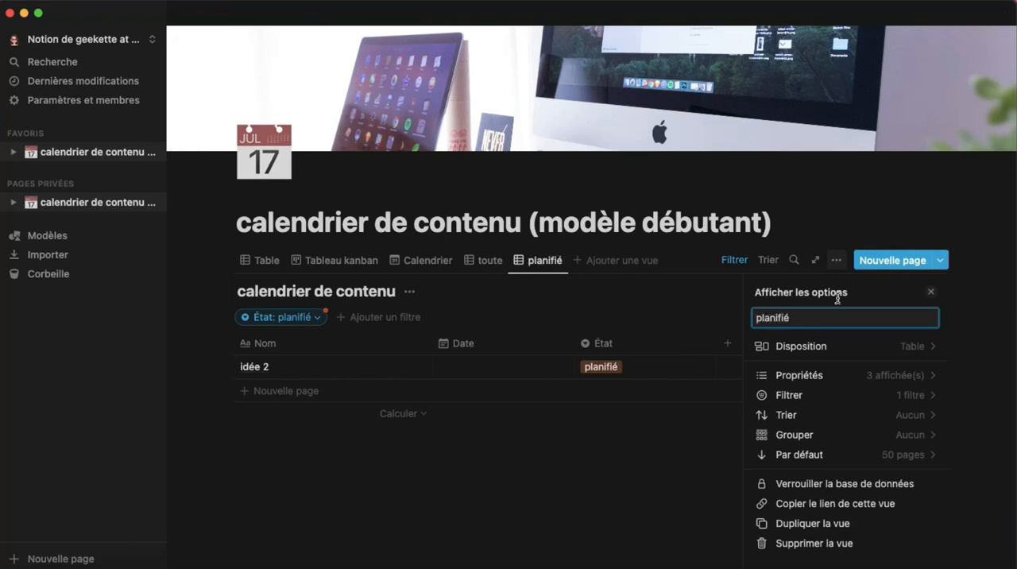
# Open "idée 1" from the kanban view and create a page template titled "création de contenu"
pyautogui.click(269, 262)
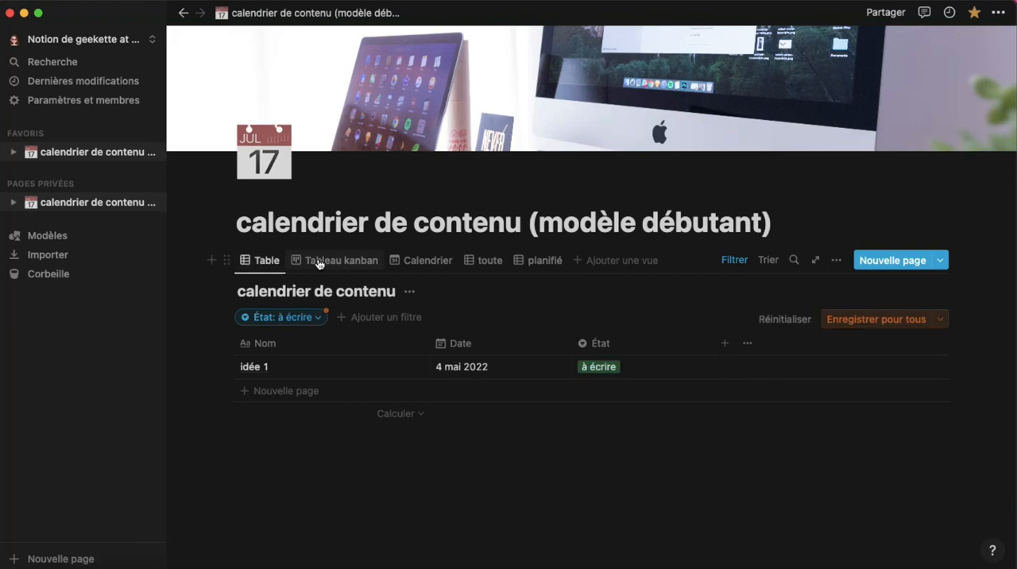
pyautogui.click(318, 263)
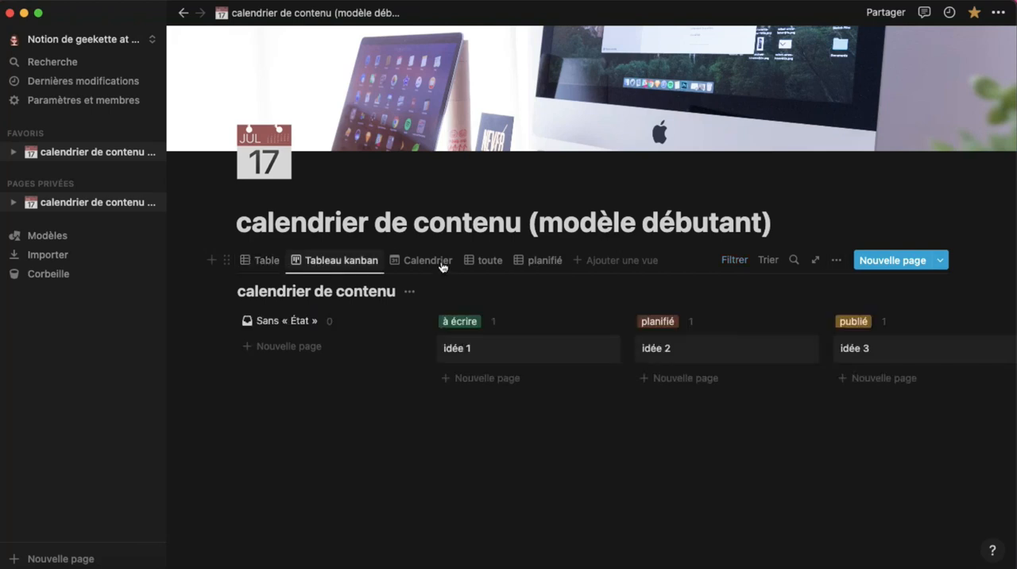
pyautogui.click(529, 262)
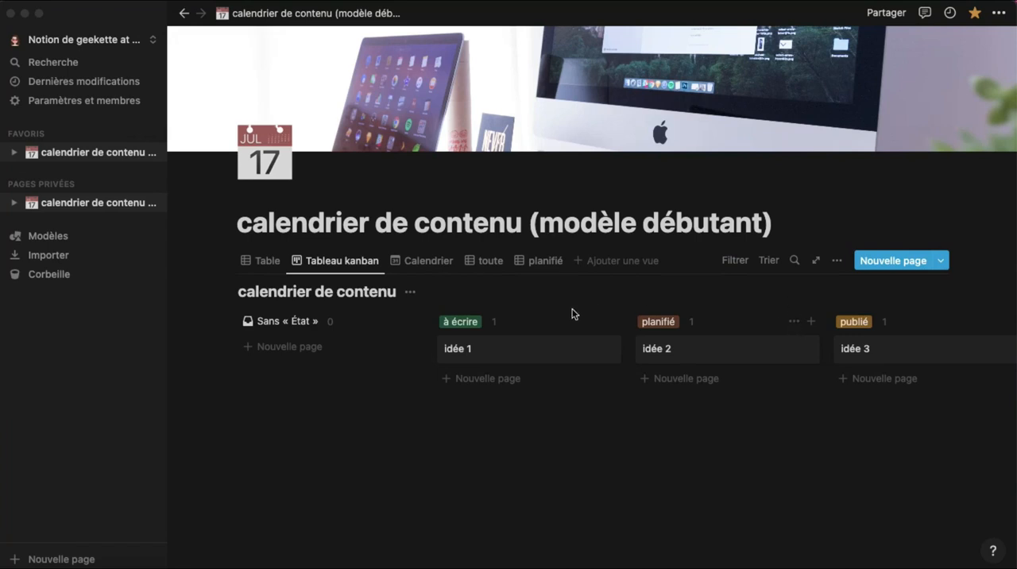
pyautogui.click(513, 353)
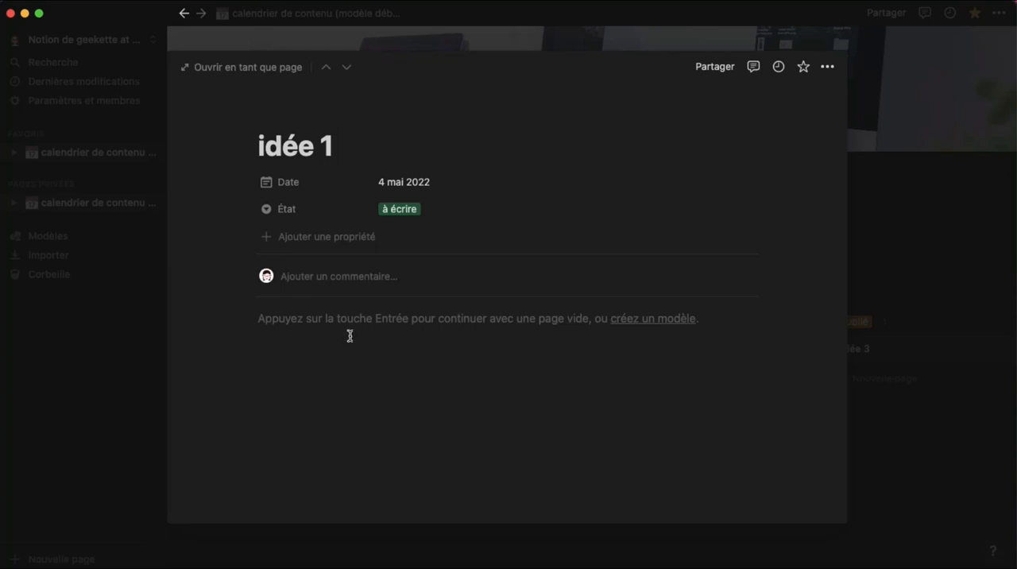
pyautogui.click(632, 320)
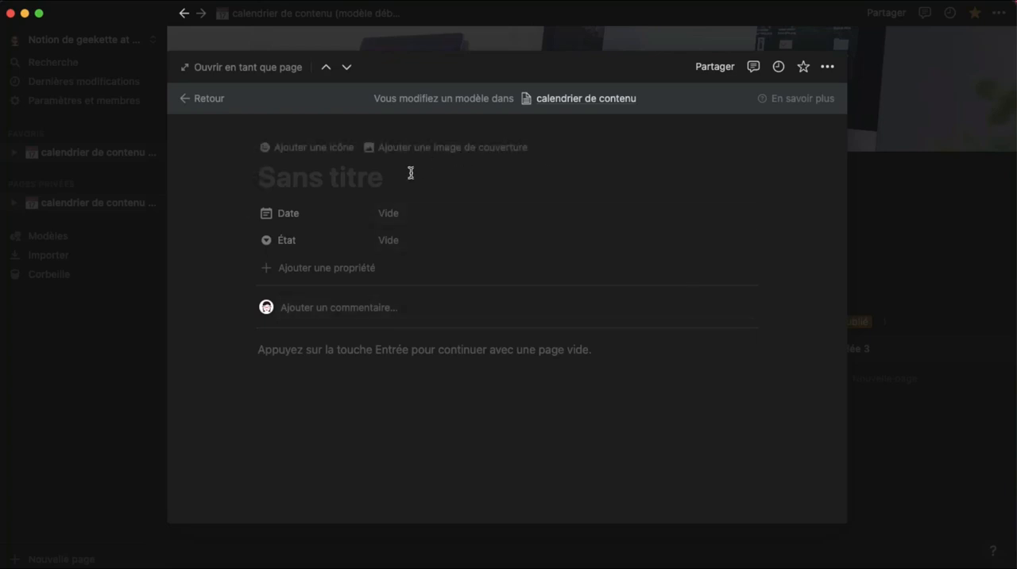
pyautogui.write('créa')
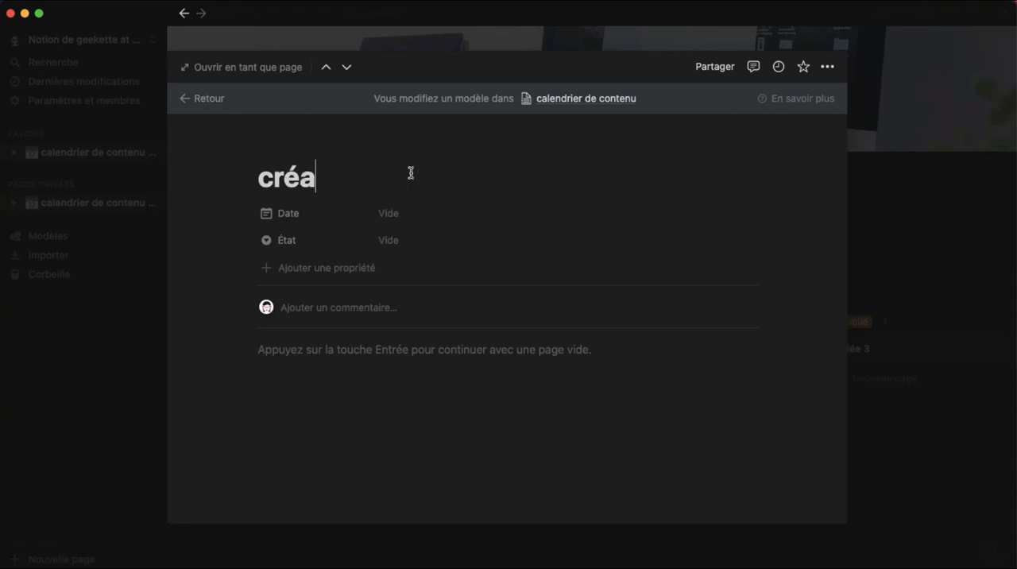
pyautogui.write('tion de contenu')
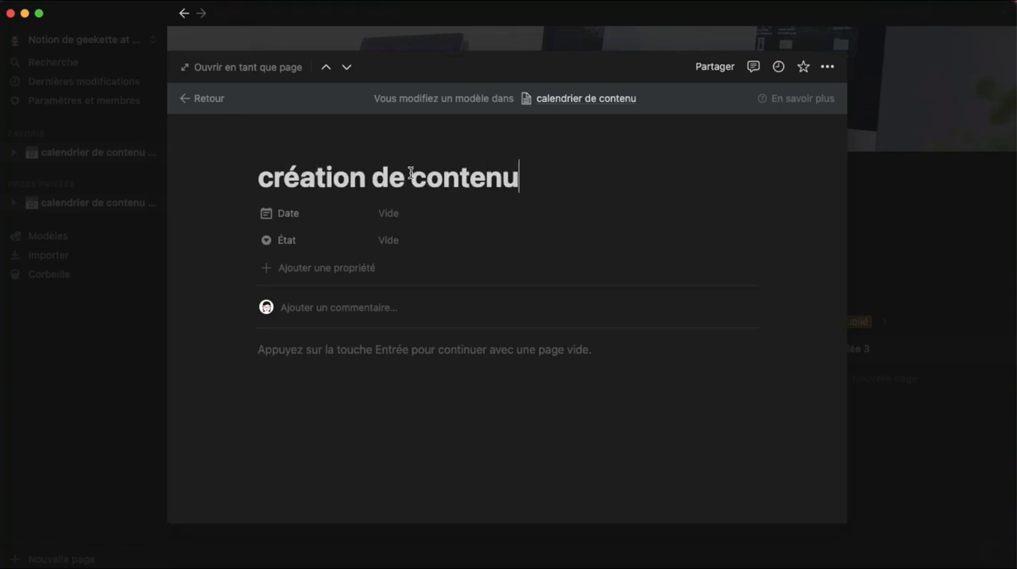
# Add three toggle lists (Menu dépliant) named "intro", "contenu" and "fin" to the template body
pyautogui.click(349, 351)
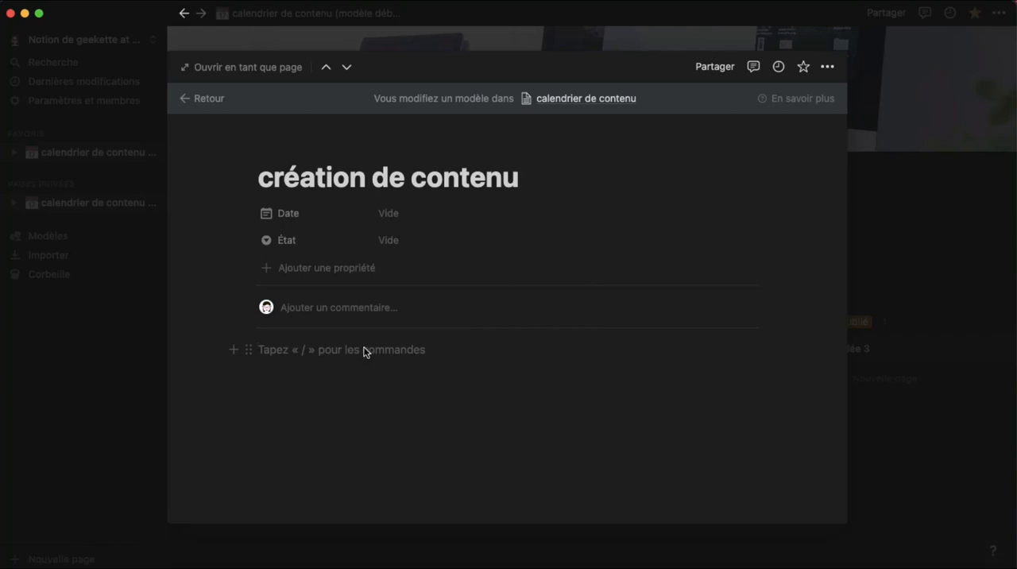
pyautogui.click(236, 350)
pyautogui.scroll(-3, 406, 272)
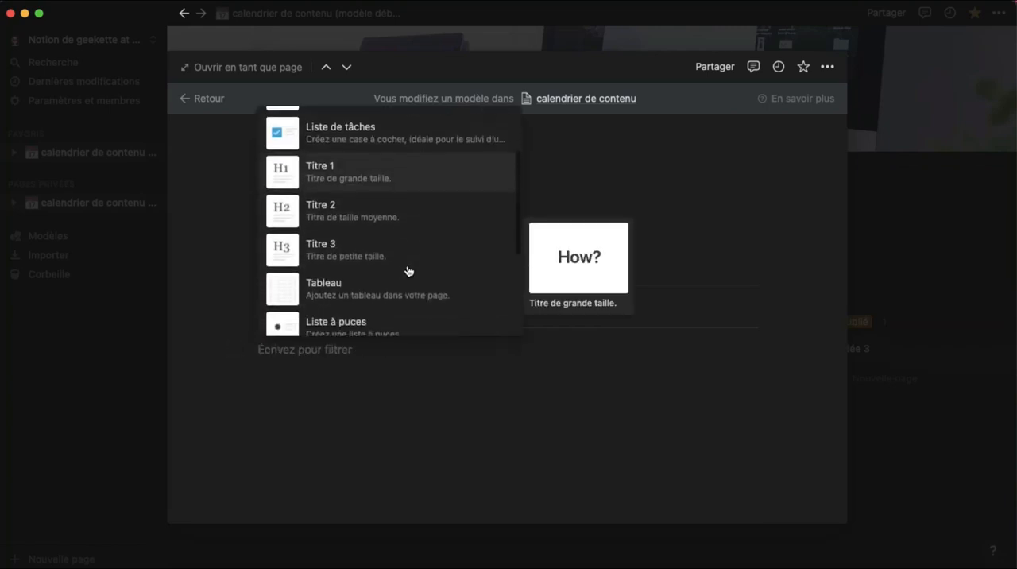
pyautogui.scroll(-3, 406, 272)
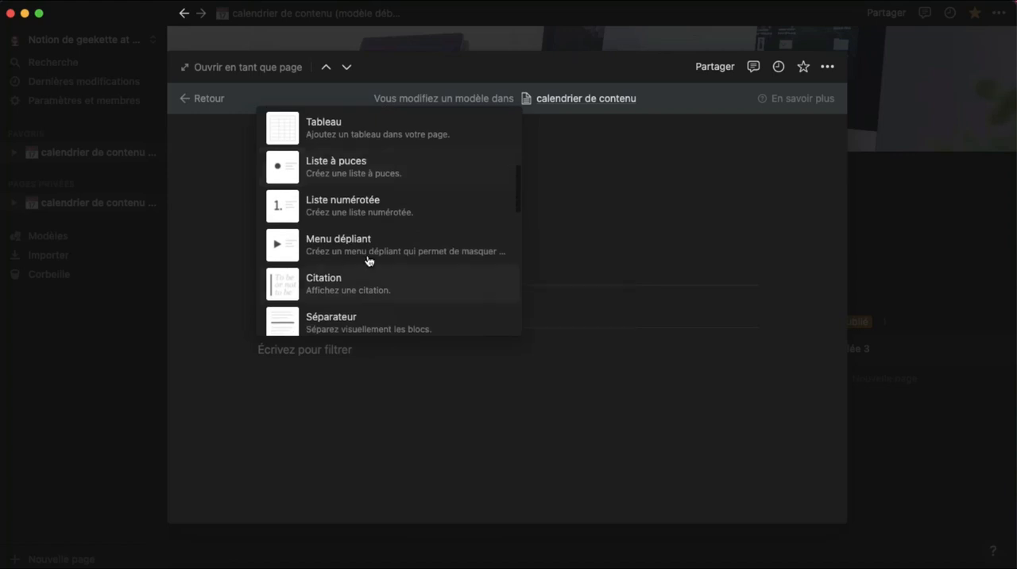
pyautogui.click(355, 256)
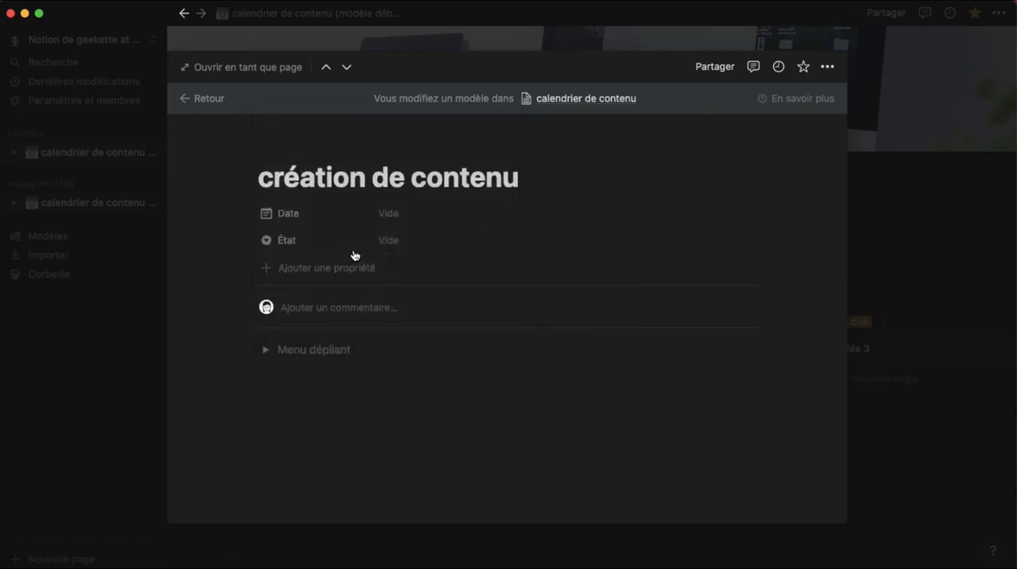
pyautogui.write('intro')
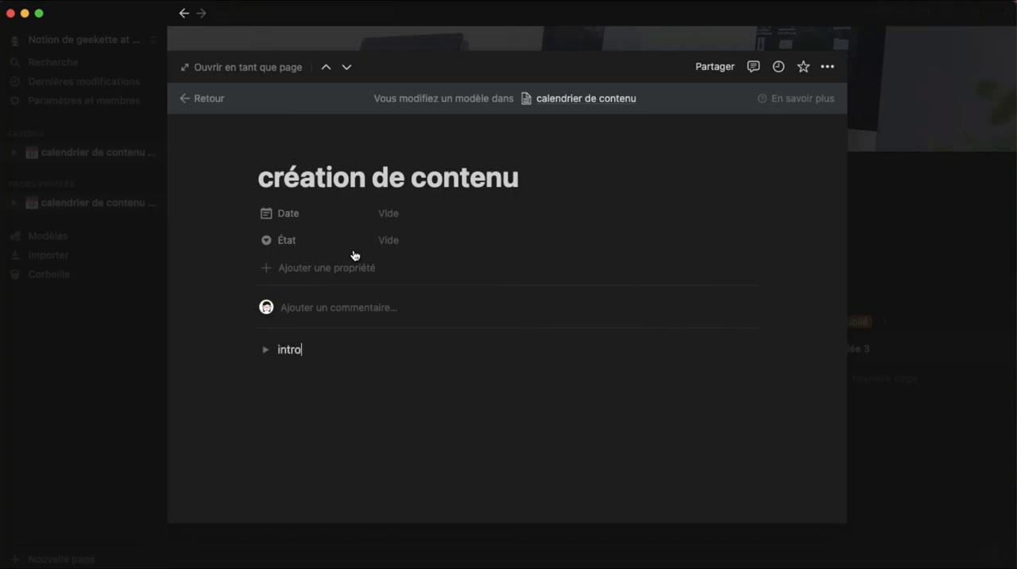
pyautogui.press('Return')
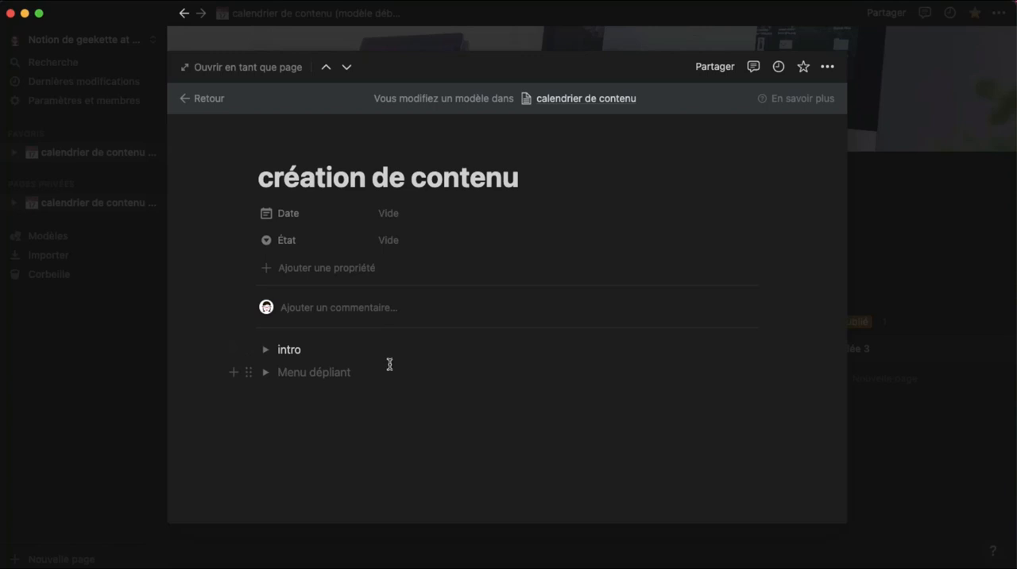
pyautogui.write('contenu')
pyautogui.press('Return')
pyautogui.write('fin')
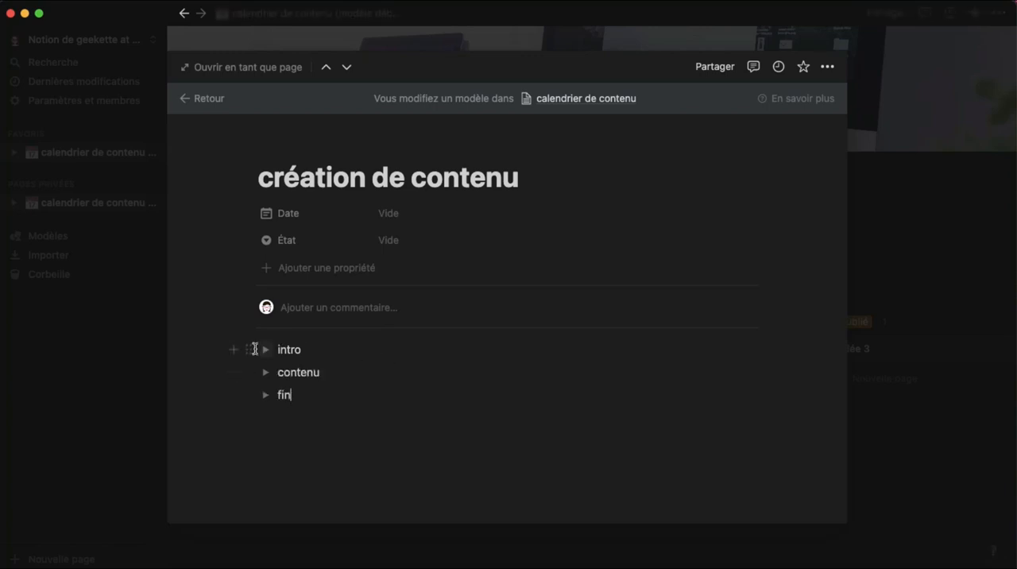
pyautogui.click(248, 351)
pyautogui.moveTo(141, 423)
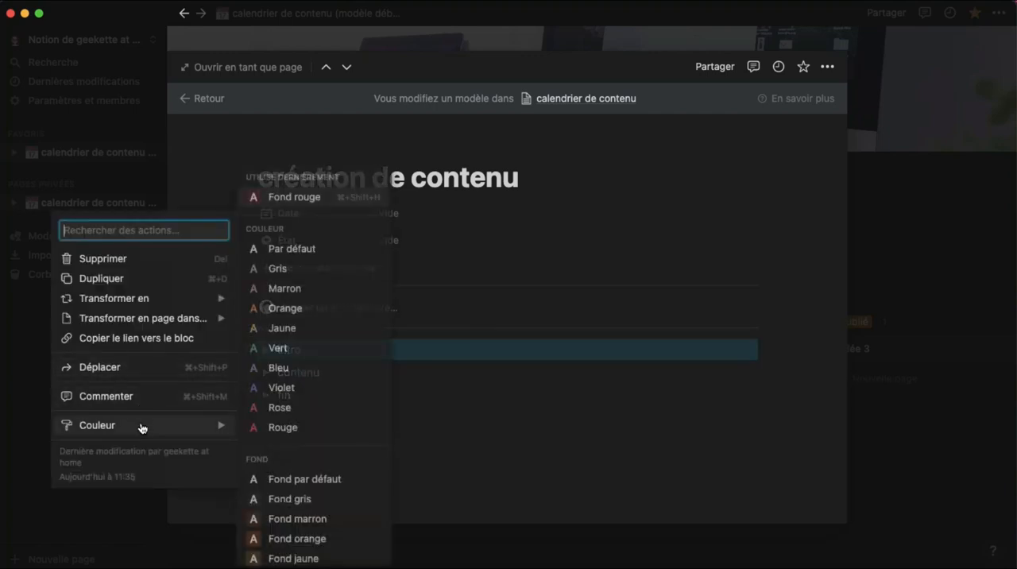
pyautogui.click(542, 399)
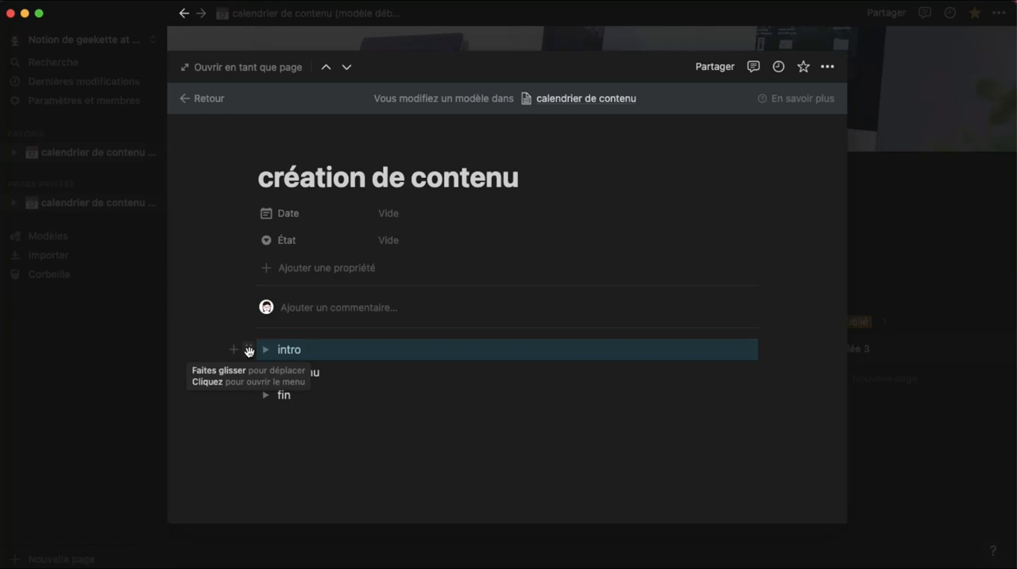
# Give the "intro" toggle a red background (Fond rouge) and try expanding and collapsing it
pyautogui.click(250, 355)
pyautogui.moveTo(150, 425)
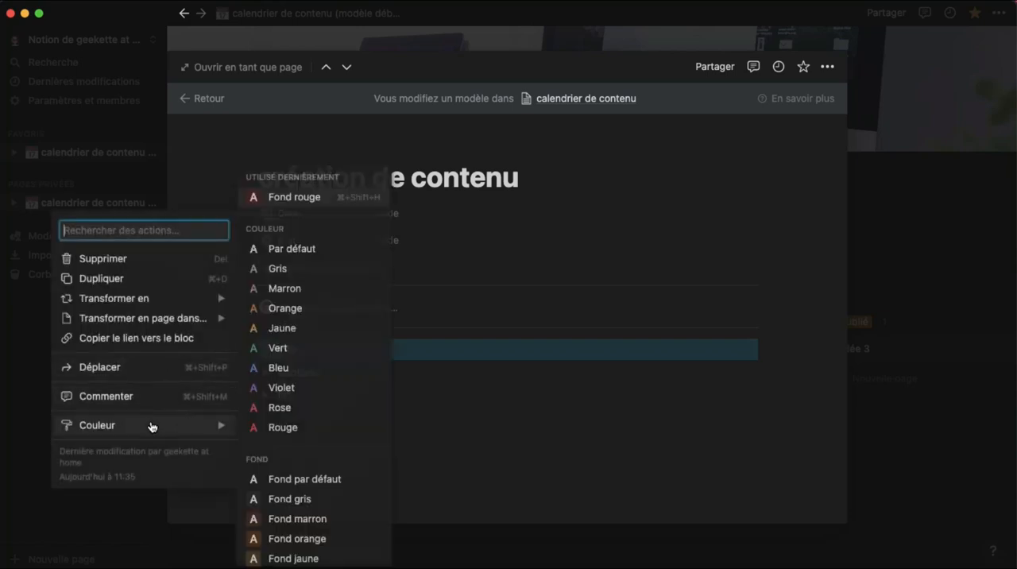
pyautogui.scroll(-3, 298, 488)
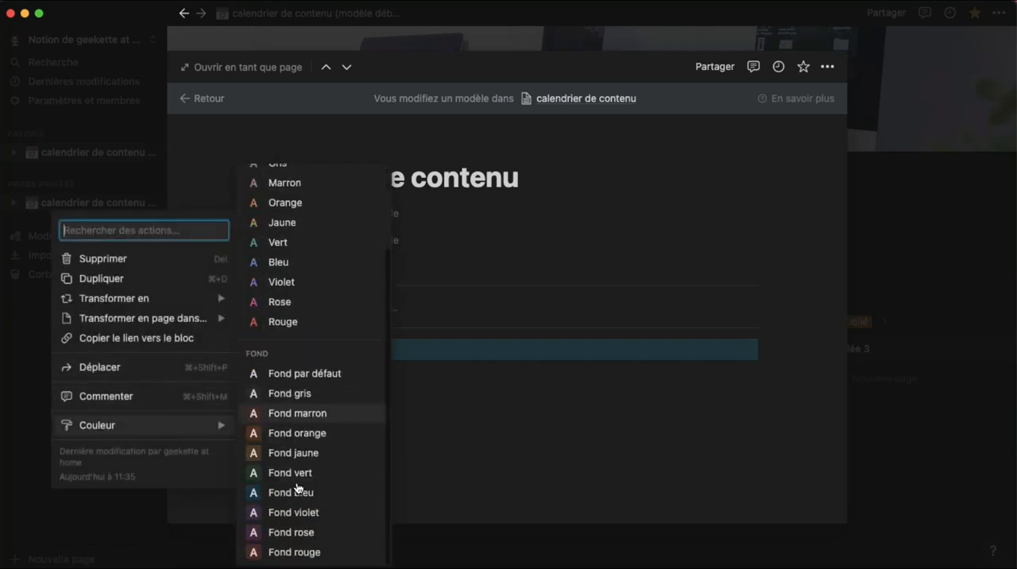
pyautogui.click(286, 552)
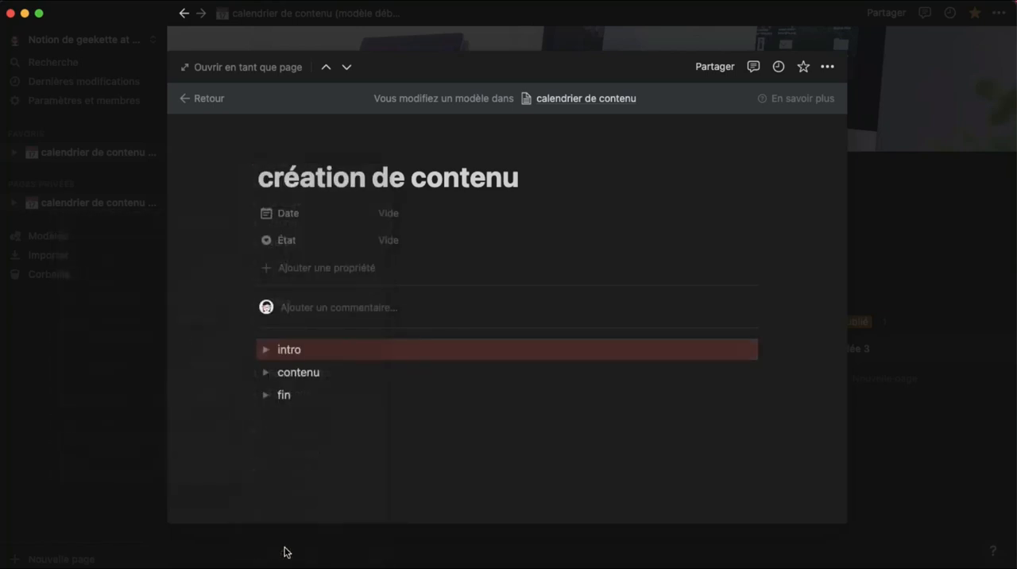
pyautogui.click(267, 350)
pyautogui.click(266, 350)
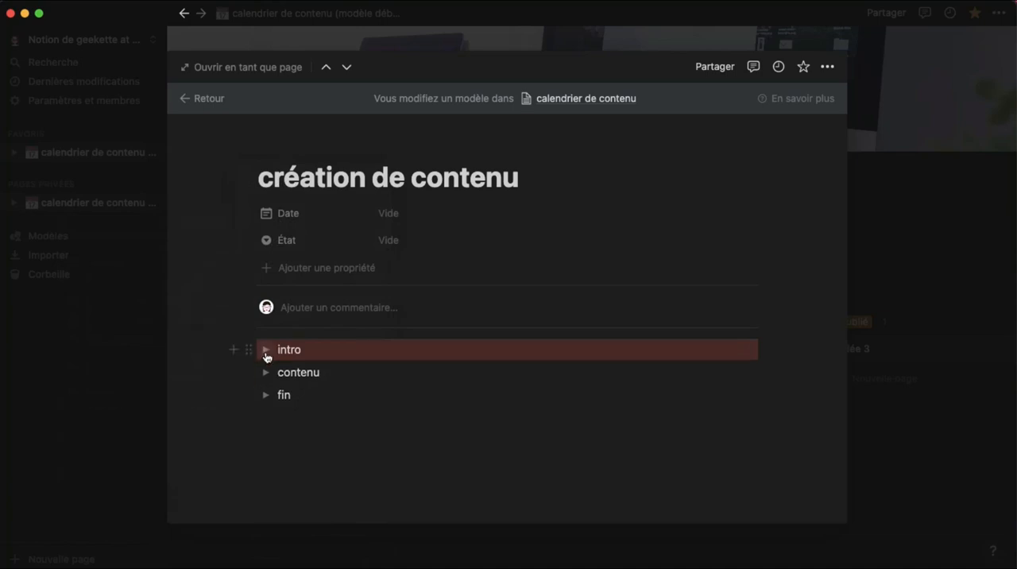
# Give the "contenu" toggle a blue background (Fond bleu)
pyautogui.click(250, 366)
pyautogui.moveTo(156, 449)
pyautogui.scroll(-3, 275, 474)
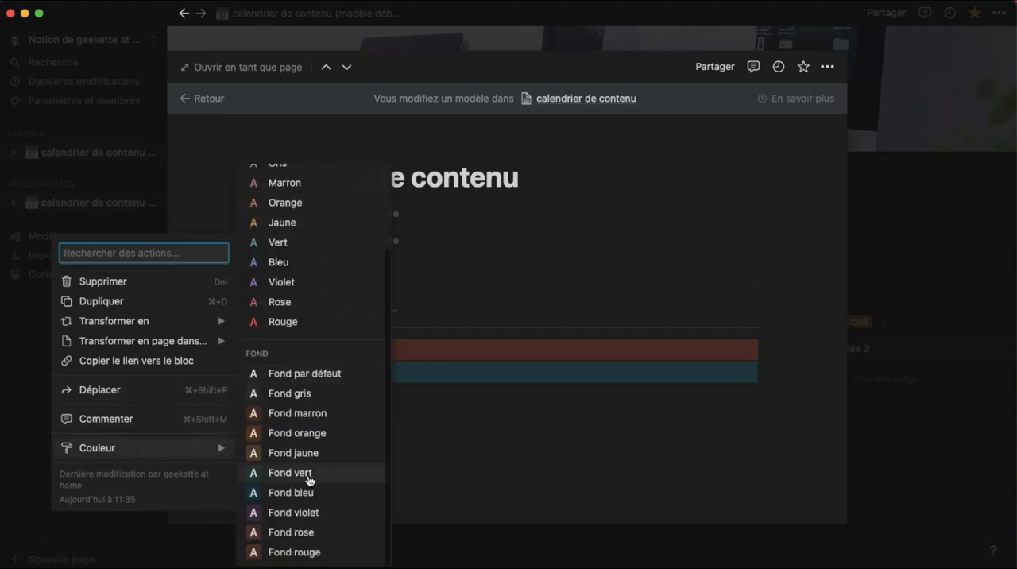
pyautogui.click(268, 490)
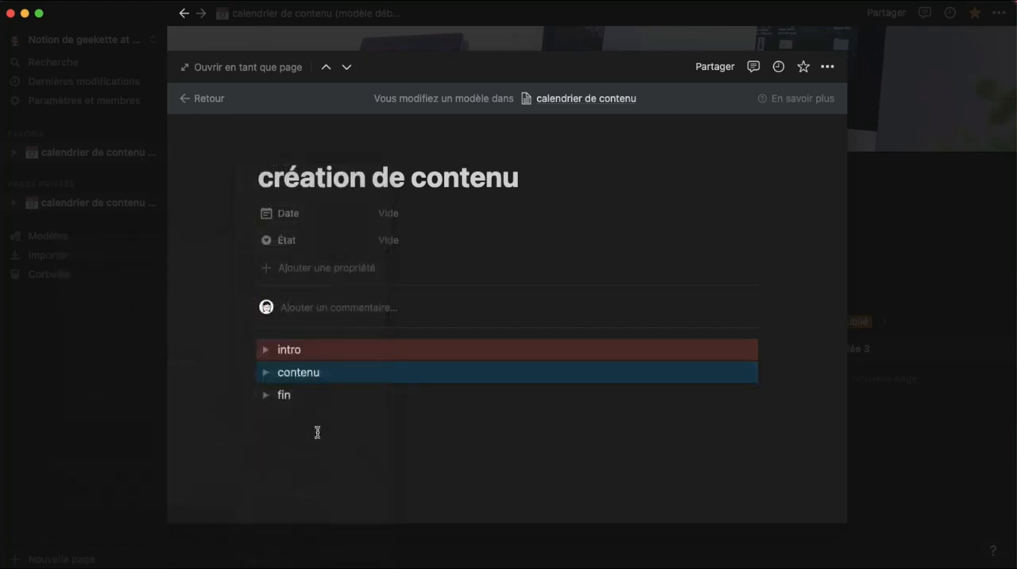
# Give the "fin" toggle a green background (Fond vert)
pyautogui.click(249, 397)
pyautogui.moveTo(148, 476)
pyautogui.scroll(-1, 315, 481)
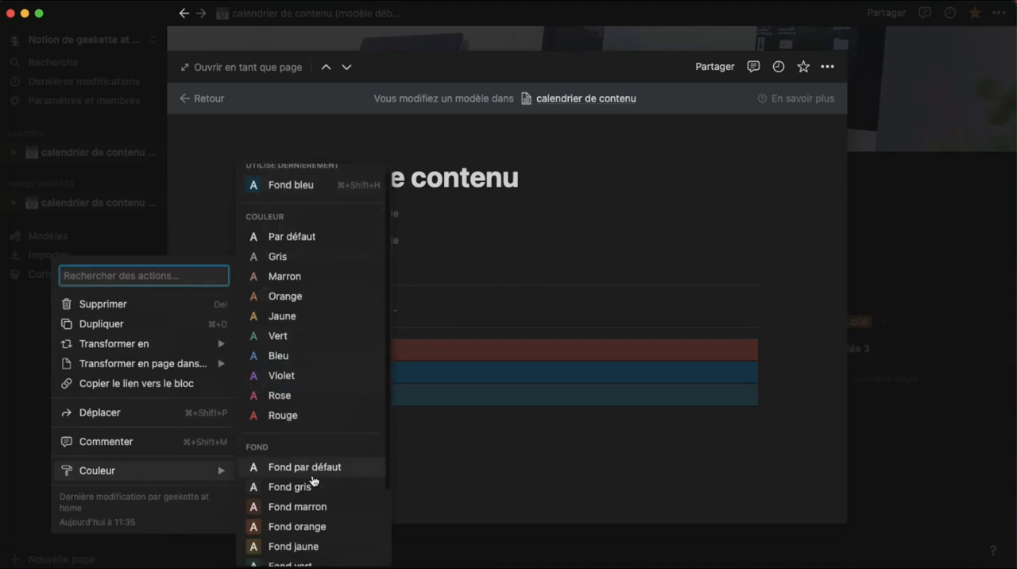
pyautogui.scroll(-2, 313, 481)
pyautogui.click(329, 488)
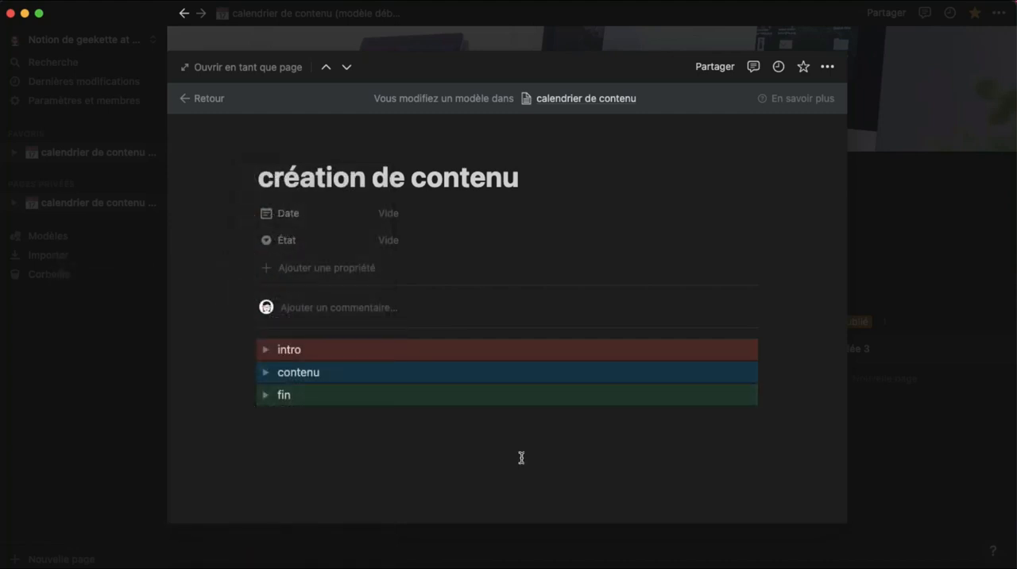
# Close the template editor and check the template choices offered on the "idée 1" and "idée 2" kanban cards
pyautogui.click(914, 471)
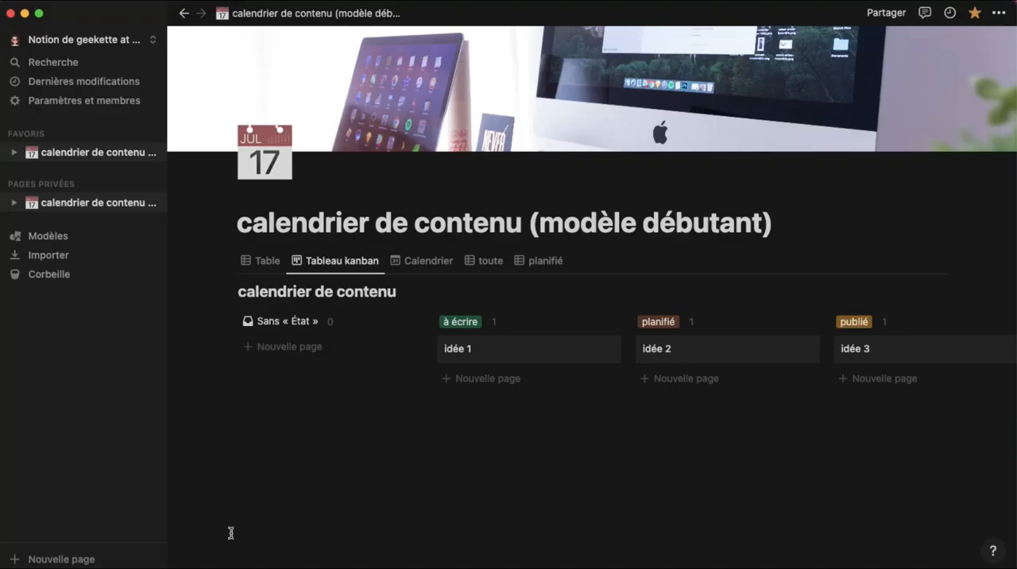
pyautogui.click(535, 348)
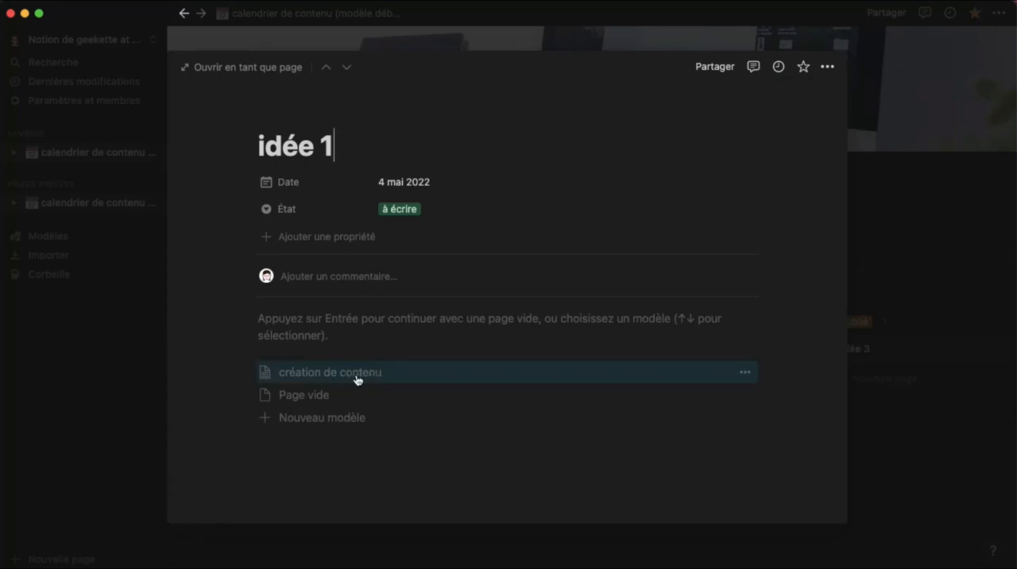
pyautogui.click(915, 460)
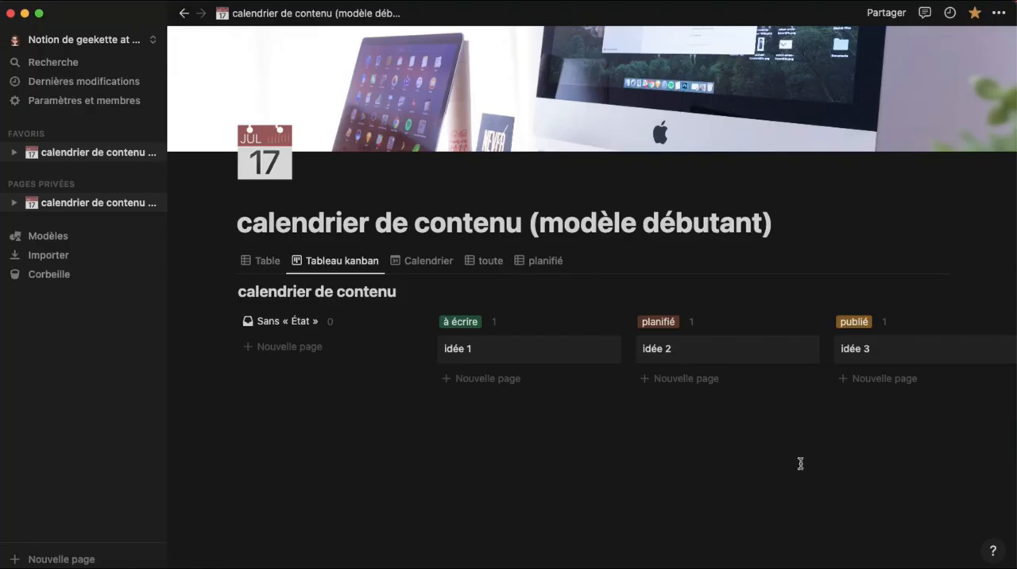
pyautogui.click(689, 356)
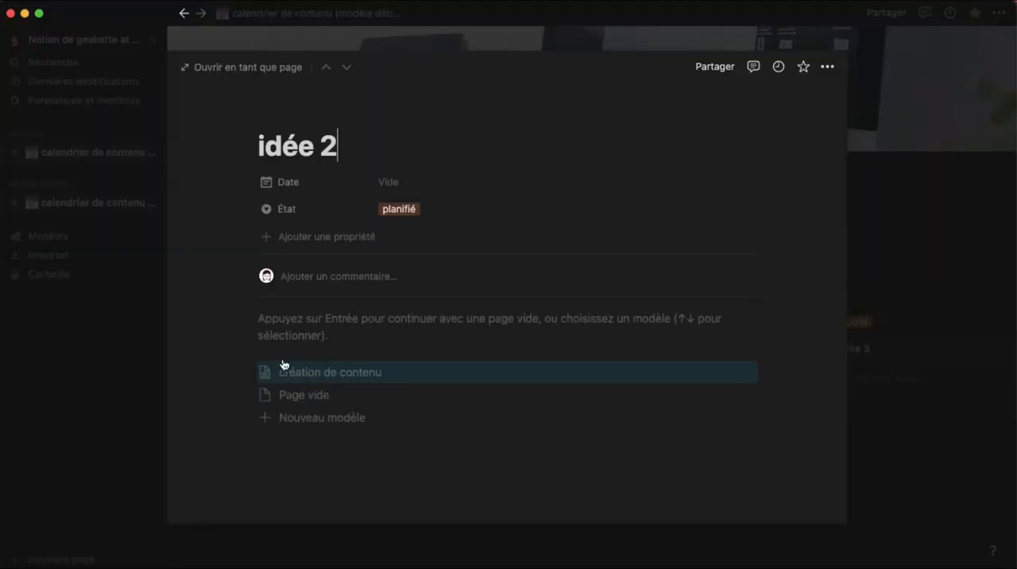
pyautogui.click(885, 421)
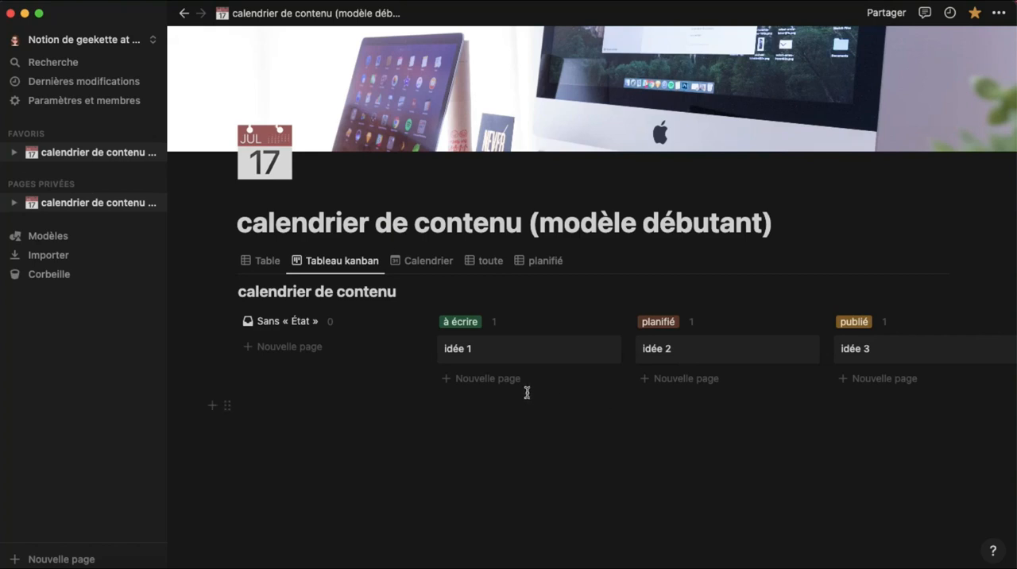
# Apply the "création de contenu" template to the "idée 1" card in the "à écrire" column
pyautogui.click(490, 348)
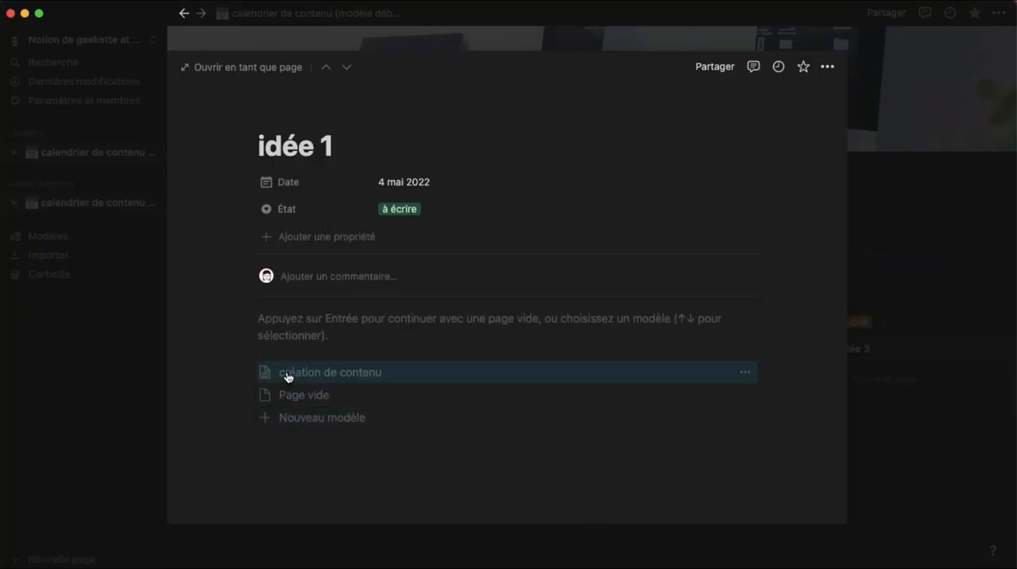
pyautogui.click(335, 373)
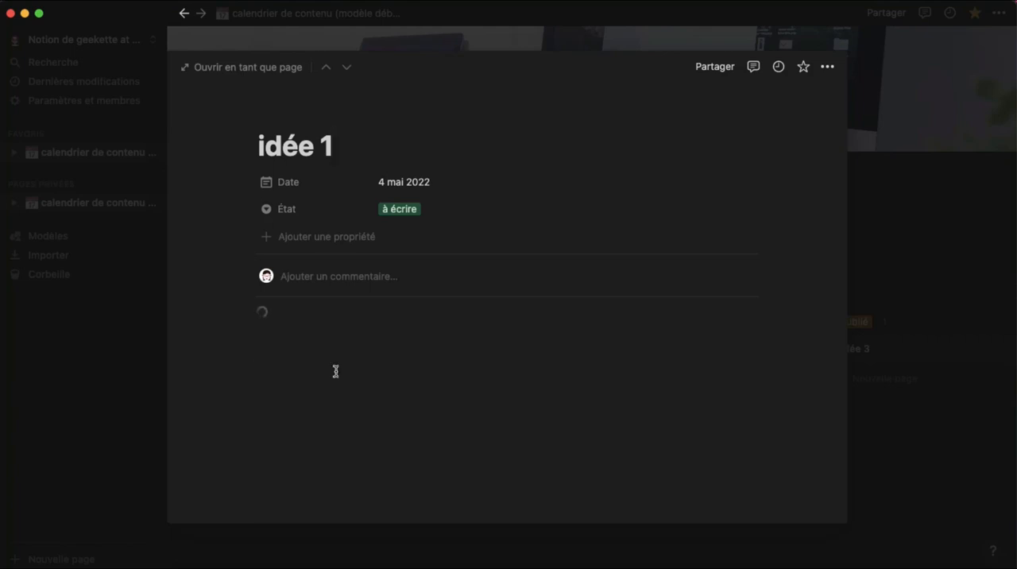